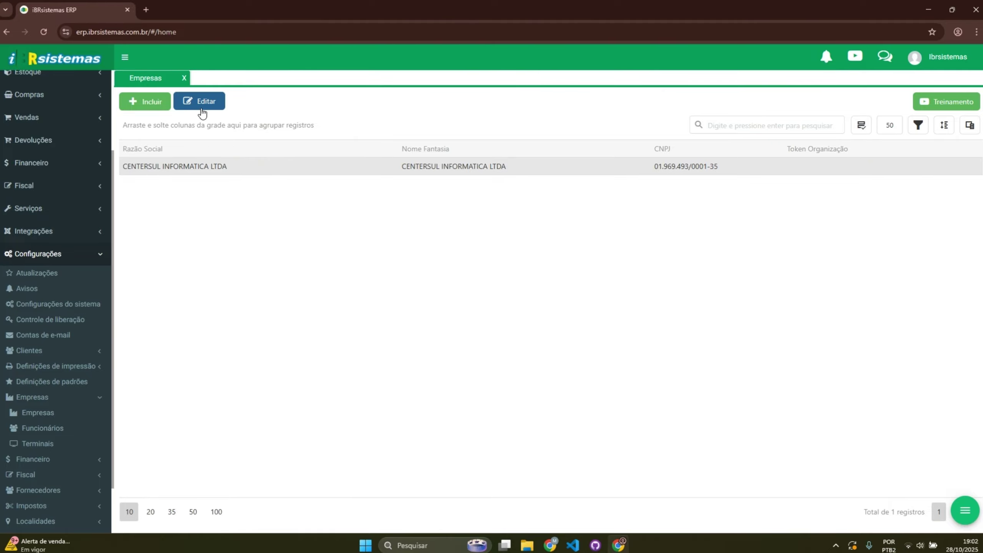
Step: Open the CENTERSUL INFORMATICA LTDA record and review its required CNPJ, state and municipal registration fields
{"action": "double_click", "coordinate": [194, 171]}
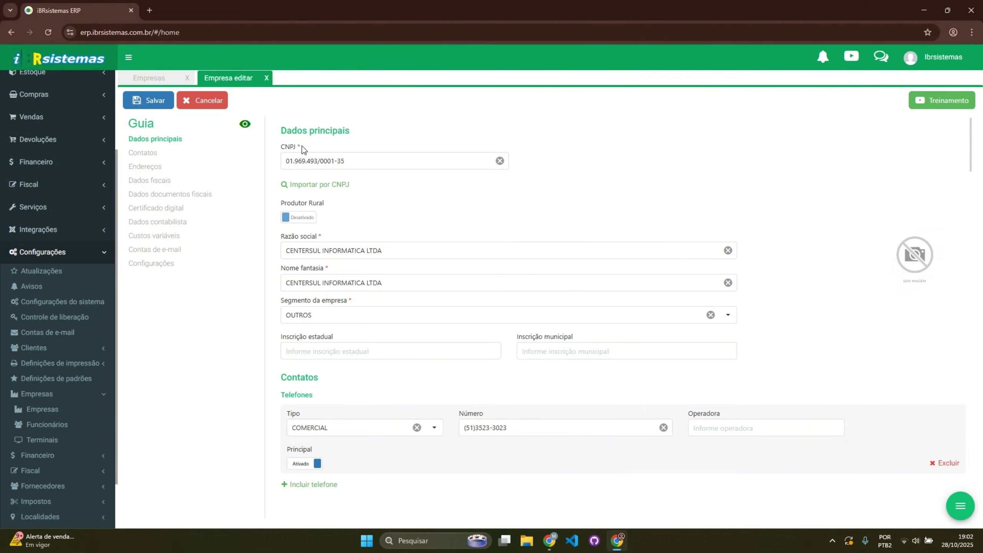
{"action": "left_click_drag", "start_coordinate": [302, 146], "coordinate": [298, 146]}
{"action": "left_click_drag", "start_coordinate": [303, 145], "coordinate": [298, 146]}
{"action": "left_click_drag", "start_coordinate": [338, 335], "coordinate": [280, 336]}
{"action": "left_click_drag", "start_coordinate": [579, 334], "coordinate": [480, 332]}
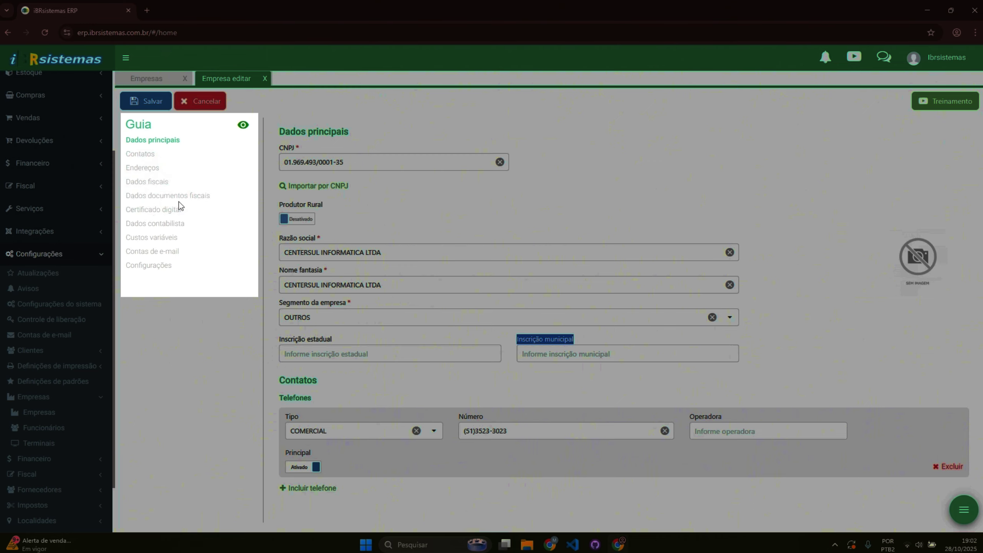
Step: In the fiscal document data, check NF-e series 1 and set the NF-e sequence to 1
{"action": "left_click", "coordinate": [209, 201]}
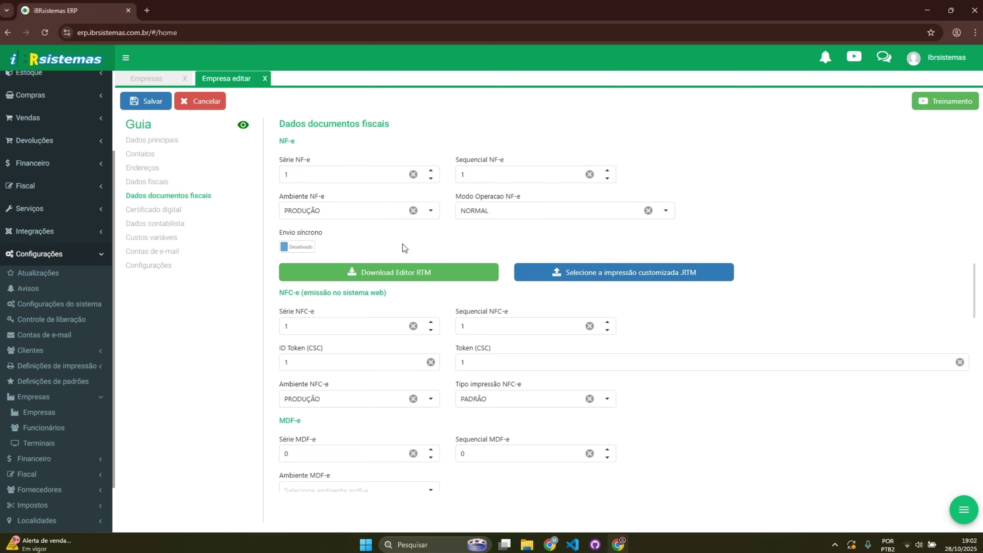
{"action": "left_click_drag", "start_coordinate": [294, 175], "coordinate": [269, 179]}
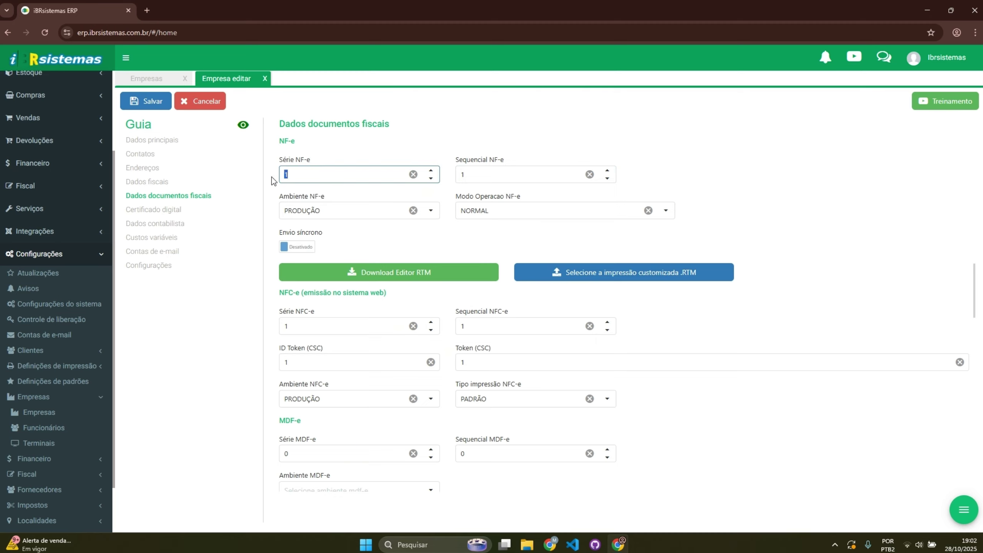
{"action": "left_click", "coordinate": [478, 175]}
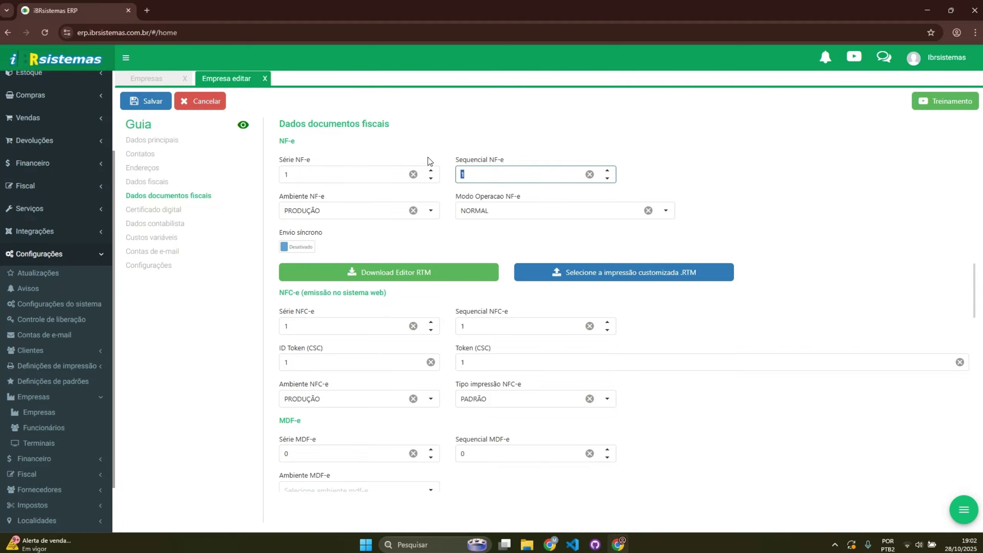
{"action": "type", "text": "21"}
{"action": "double_click", "coordinate": [460, 177]}
{"action": "left_click", "coordinate": [486, 177]}
{"action": "left_click_drag", "start_coordinate": [485, 177], "coordinate": [451, 177]}
{"action": "scroll", "coordinate": [367, 261], "scroll_direction": "down", "scroll_amount": 1}
{"action": "scroll", "coordinate": [370, 268], "scroll_direction": "up", "scroll_amount": 2}
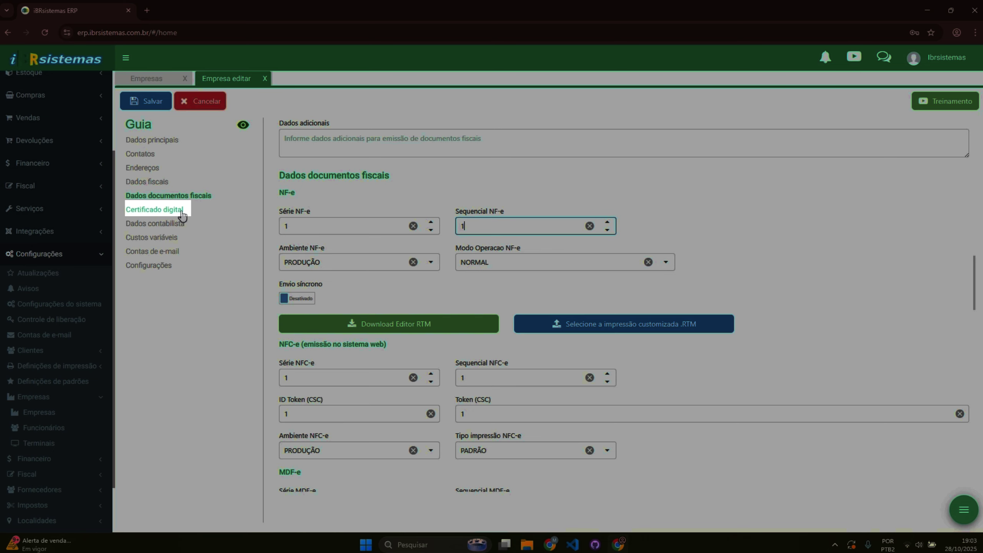
Step: Load the .pfx digital certificate from Downloads, enter its password, and save the company
{"action": "left_click", "coordinate": [179, 210]}
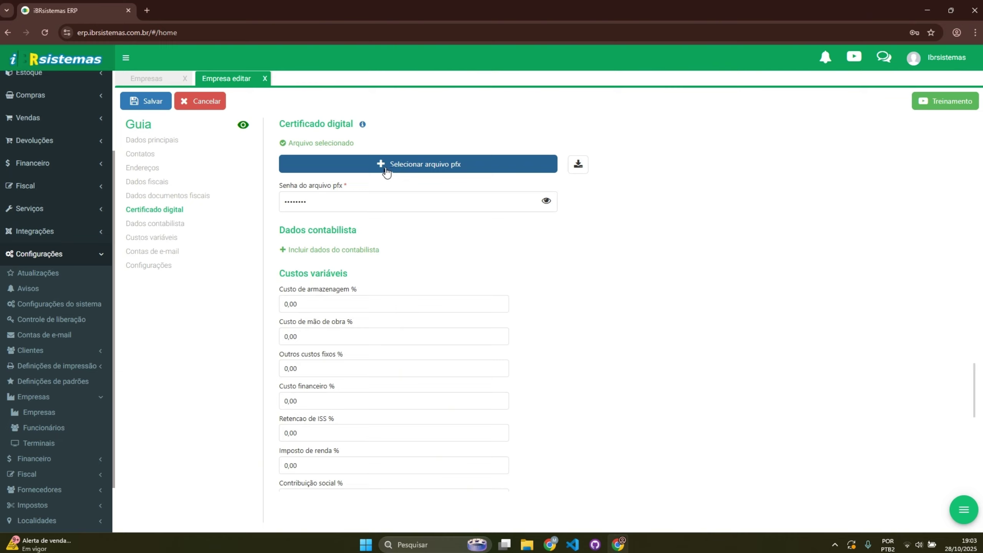
{"action": "left_click", "coordinate": [386, 170]}
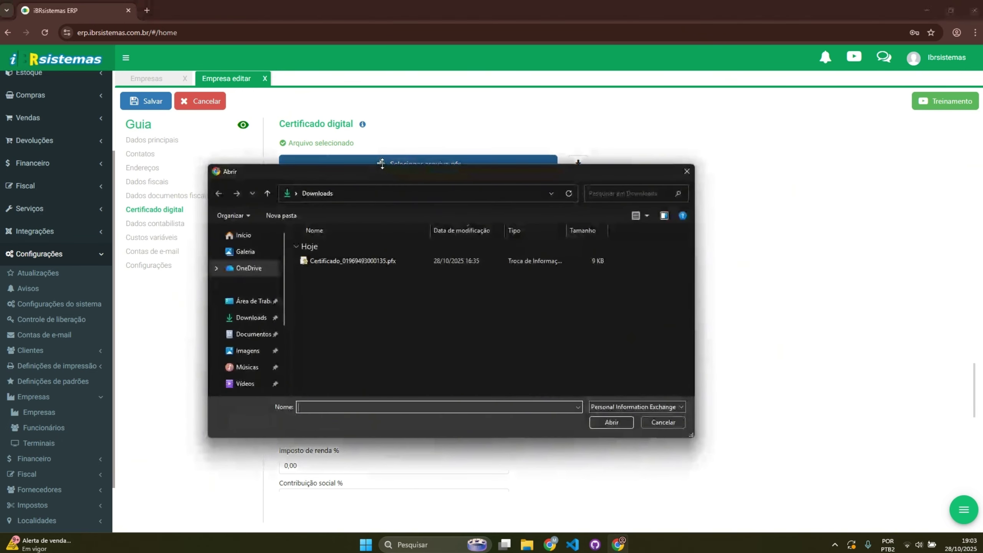
{"action": "left_click", "coordinate": [330, 264]}
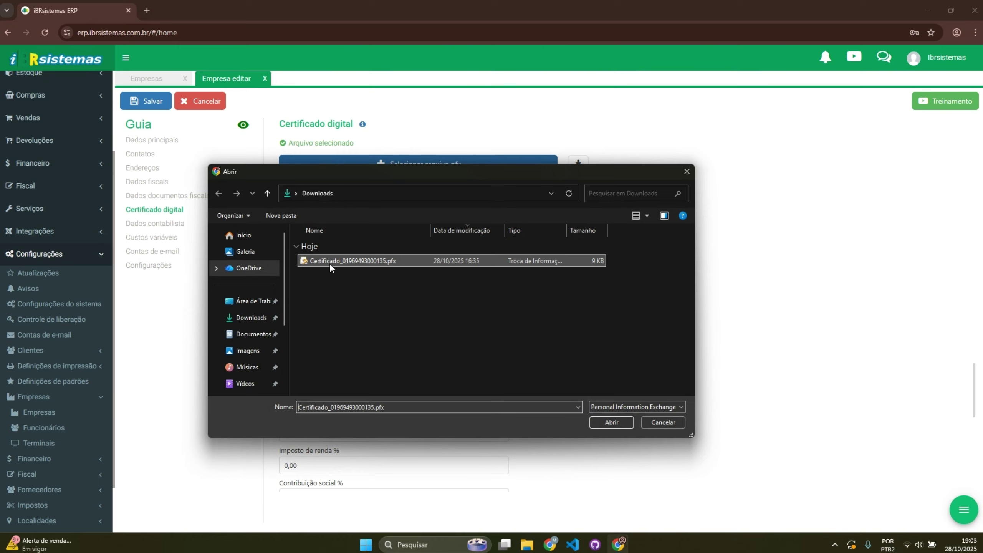
{"action": "left_click", "coordinate": [609, 422]}
{"action": "left_click", "coordinate": [405, 204]}
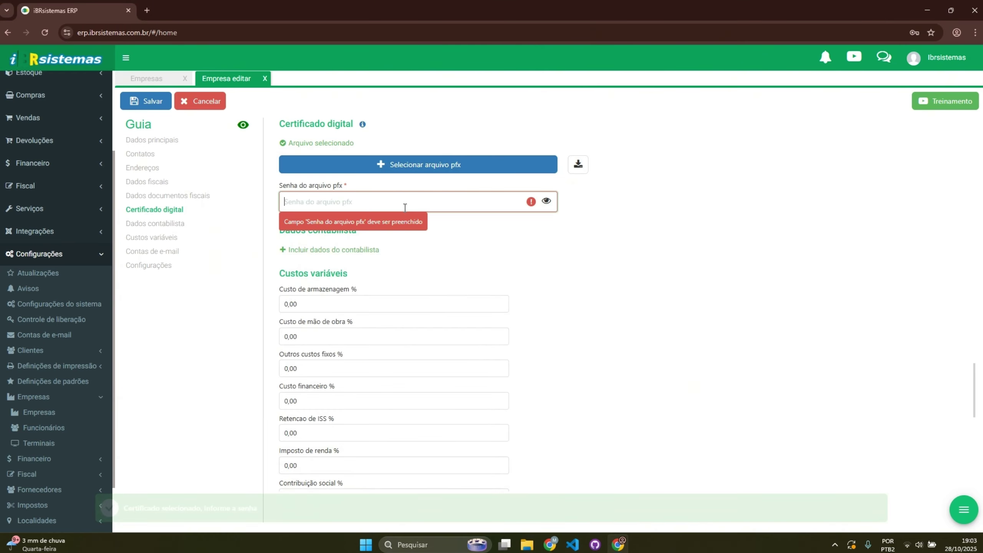
{"action": "type", "text": "12345678"}
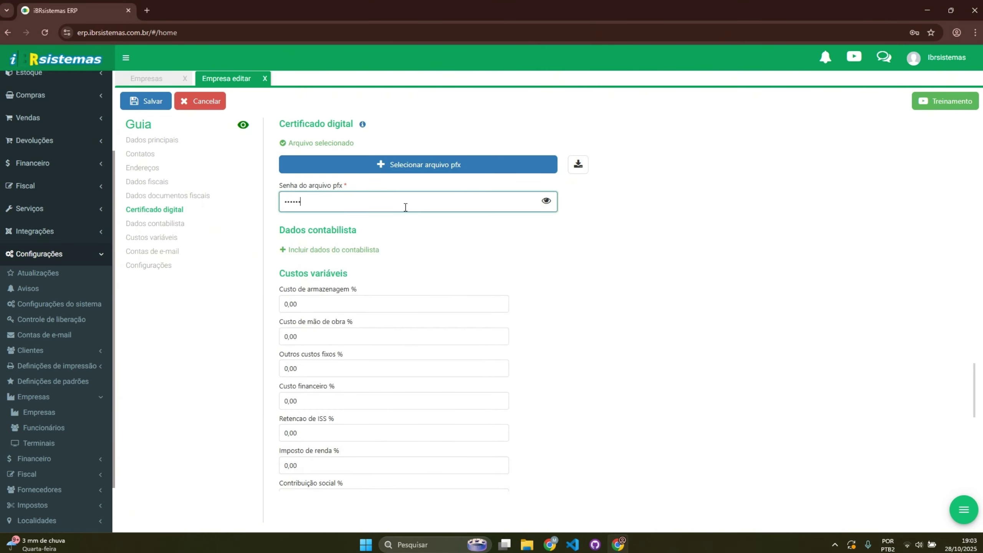
{"action": "left_click", "coordinate": [148, 102]}
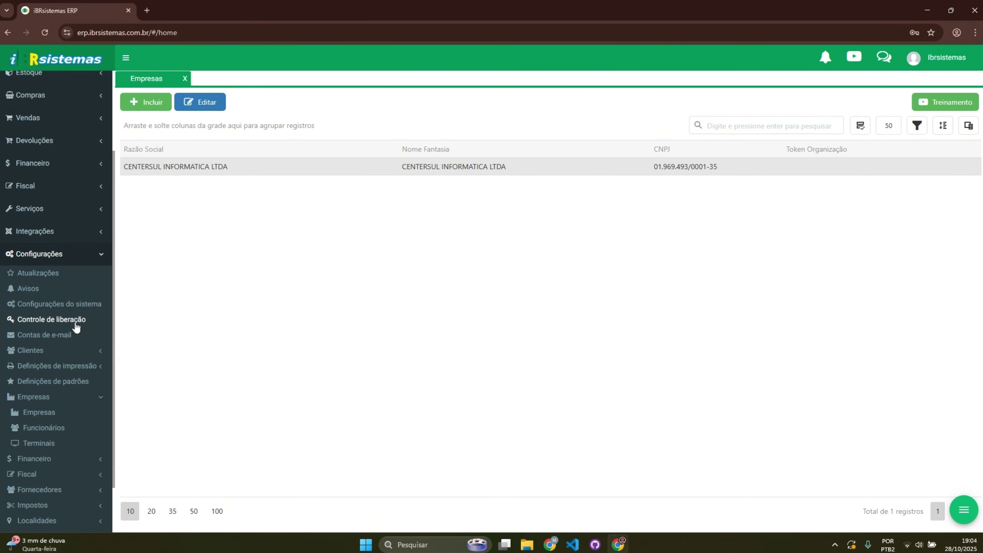
Step: Expand the Impostos entries under Configurações to list CFOP, ICMS, PIS and the other taxes
{"action": "scroll", "coordinate": [76, 330], "scroll_direction": "down", "scroll_amount": 2}
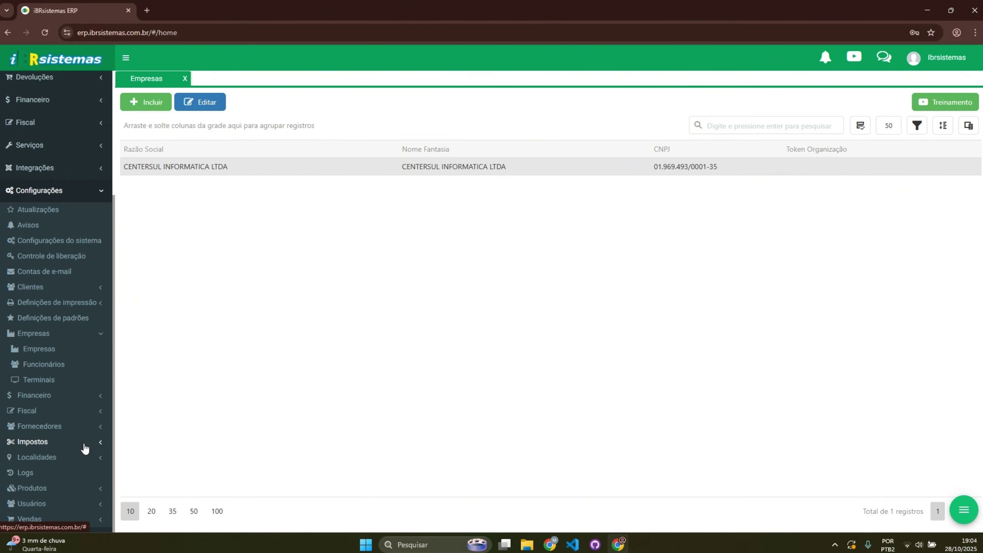
{"action": "left_click", "coordinate": [46, 445]}
{"action": "scroll", "coordinate": [46, 448], "scroll_direction": "down", "scroll_amount": 1}
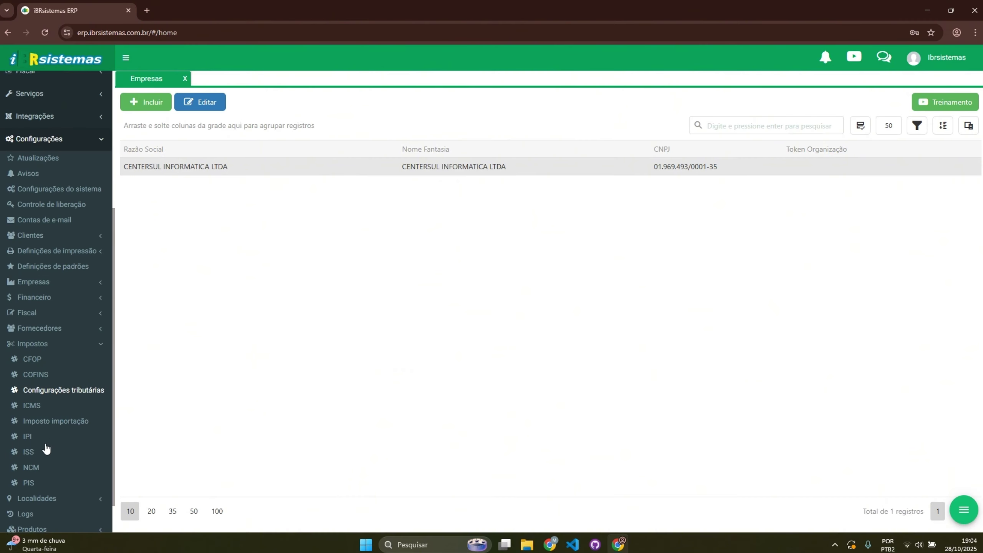
{"action": "scroll", "coordinate": [46, 448], "scroll_direction": "down", "scroll_amount": 1}
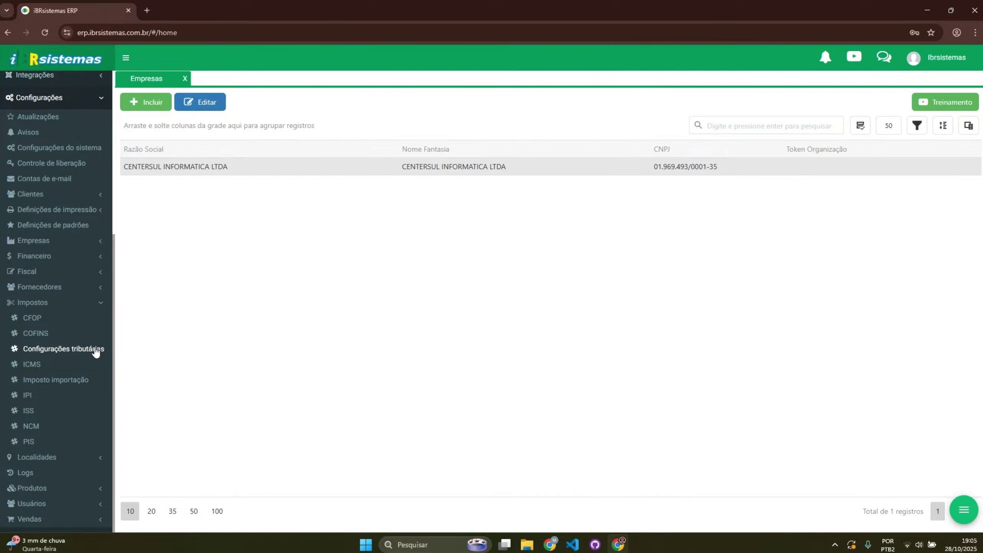
Step: Open CONFIGURAÇÃO TRIBUTÁRIA PADRÃO from the tax configurations list for editing
{"action": "left_click", "coordinate": [95, 351]}
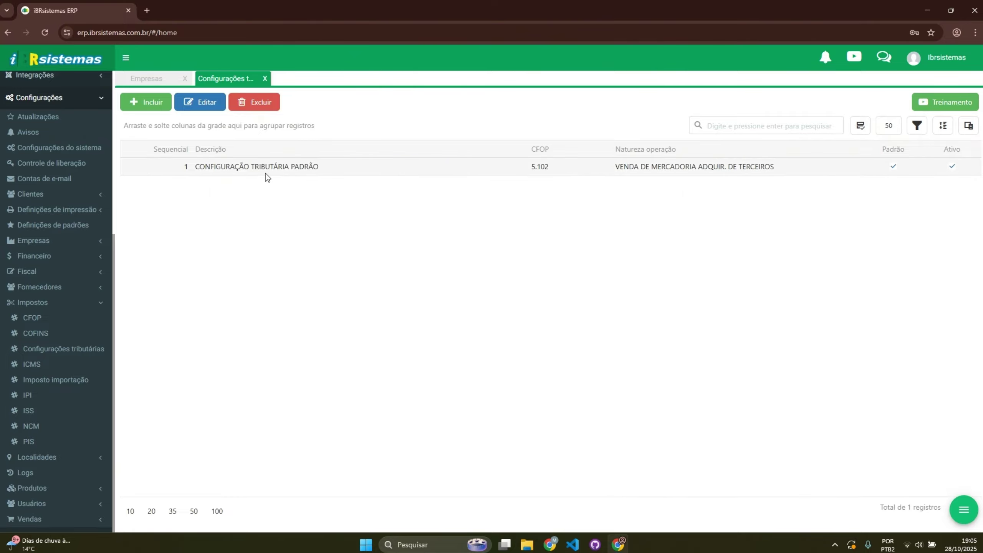
{"action": "left_click", "coordinate": [243, 169]}
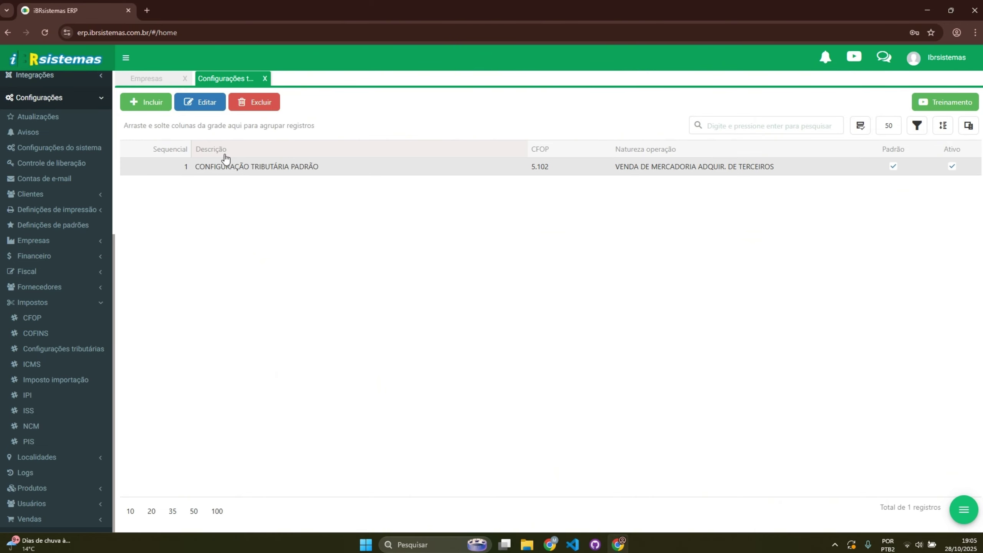
{"action": "left_click", "coordinate": [213, 107]}
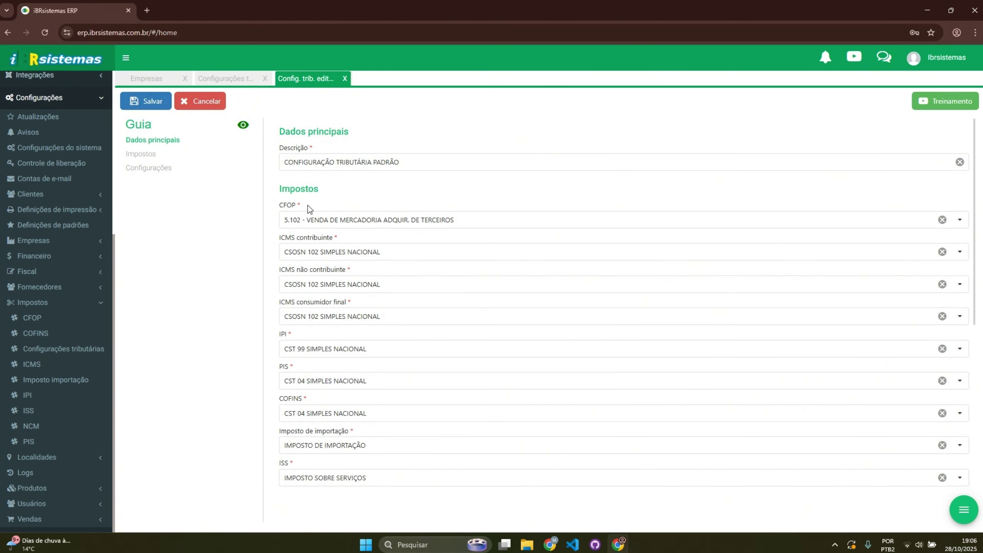
Step: Review its fields and purchase CFOP choices, then discard the edit without saving
{"action": "scroll", "coordinate": [343, 202], "scroll_direction": "down", "scroll_amount": 1}
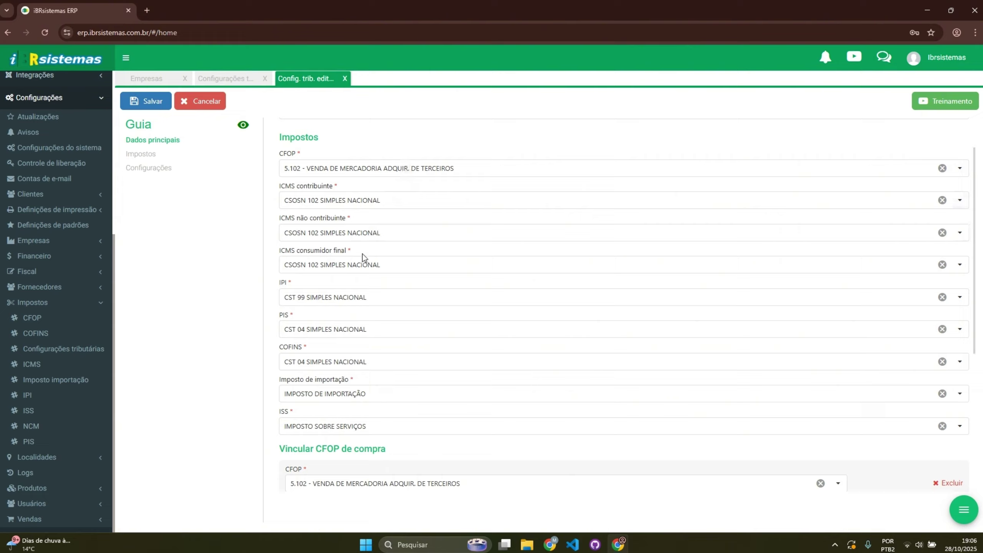
{"action": "scroll", "coordinate": [365, 255], "scroll_direction": "down", "scroll_amount": 1}
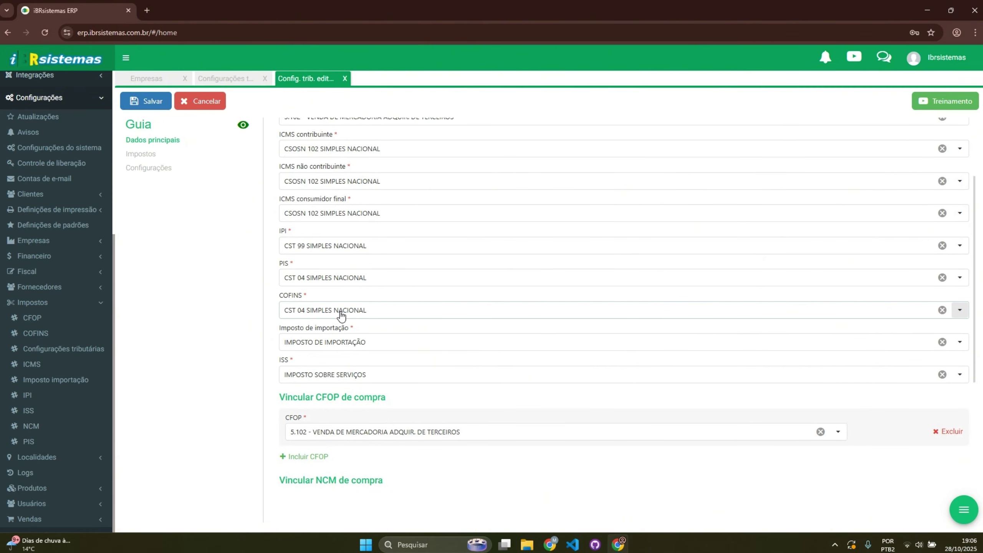
{"action": "scroll", "coordinate": [343, 372], "scroll_direction": "down", "scroll_amount": 1}
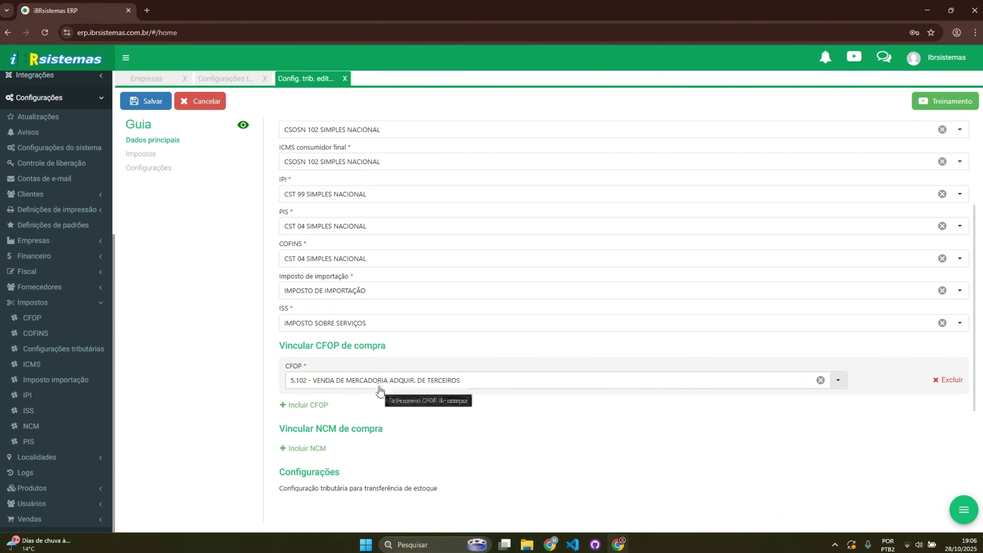
{"action": "left_click_drag", "start_coordinate": [292, 383], "coordinate": [307, 391]}
{"action": "left_click", "coordinate": [255, 432]}
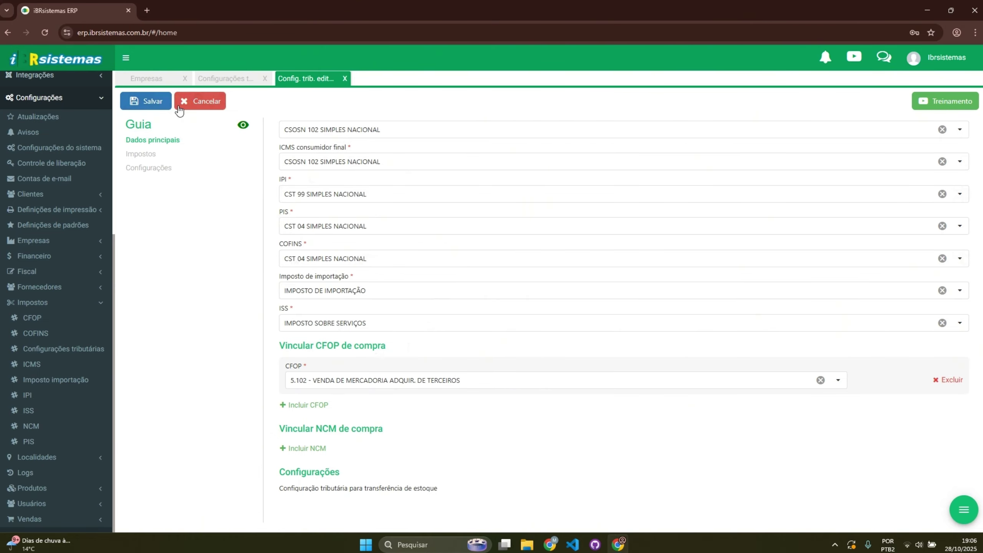
{"action": "left_click", "coordinate": [188, 104]}
{"action": "left_click", "coordinate": [458, 306]}
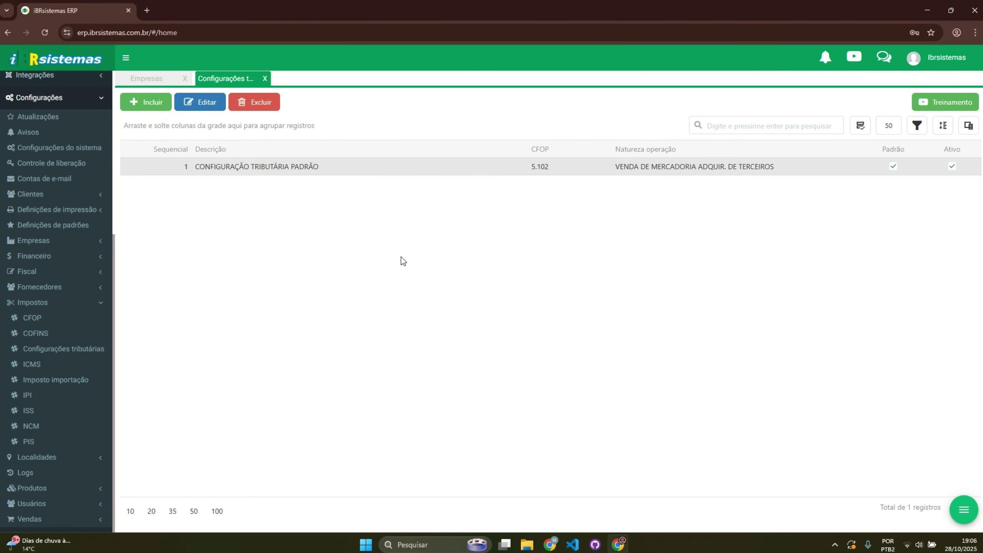
Step: Open the Clientes list and select the second client, beside AO CONSUMIDOR
{"action": "scroll", "coordinate": [77, 259], "scroll_direction": "up", "scroll_amount": 8}
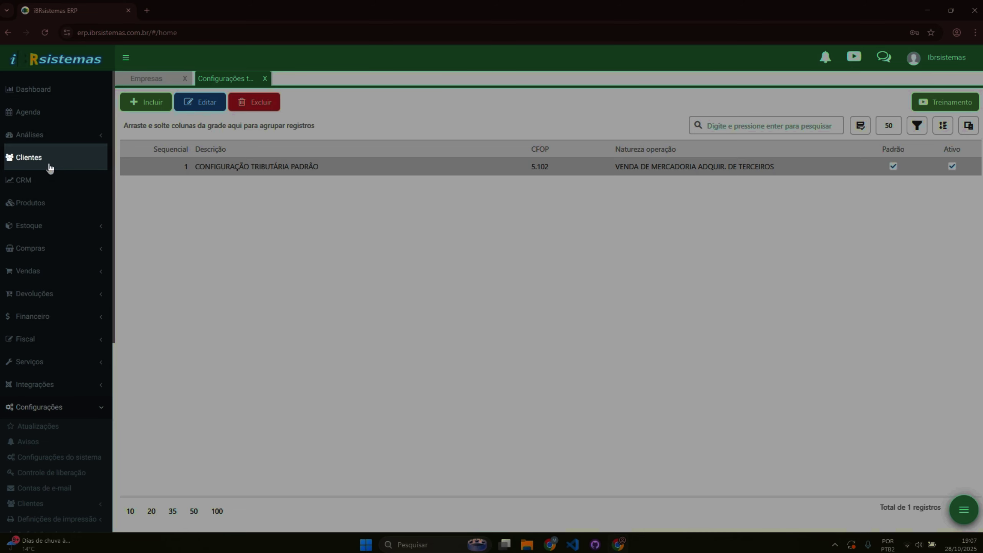
{"action": "left_click", "coordinate": [50, 167]}
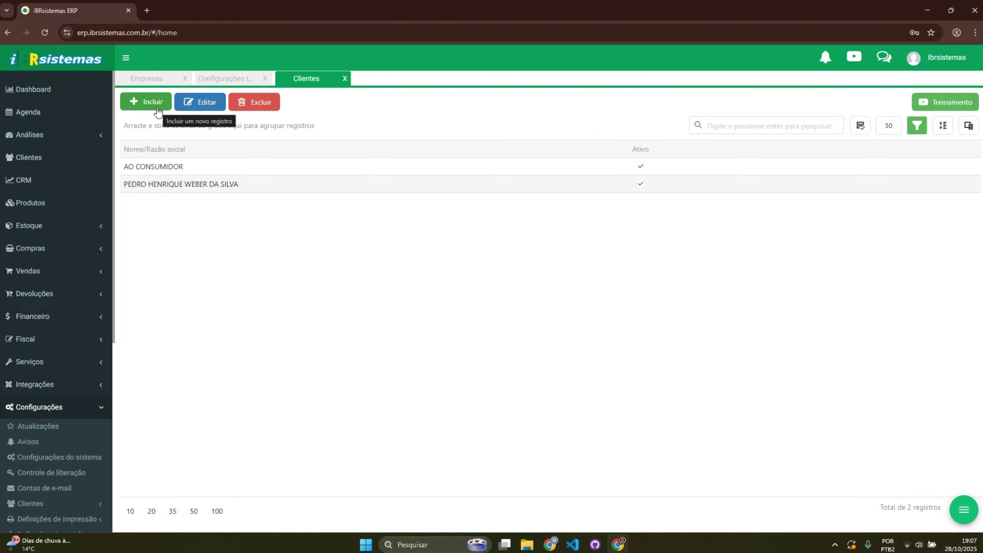
{"action": "left_click", "coordinate": [180, 185]}
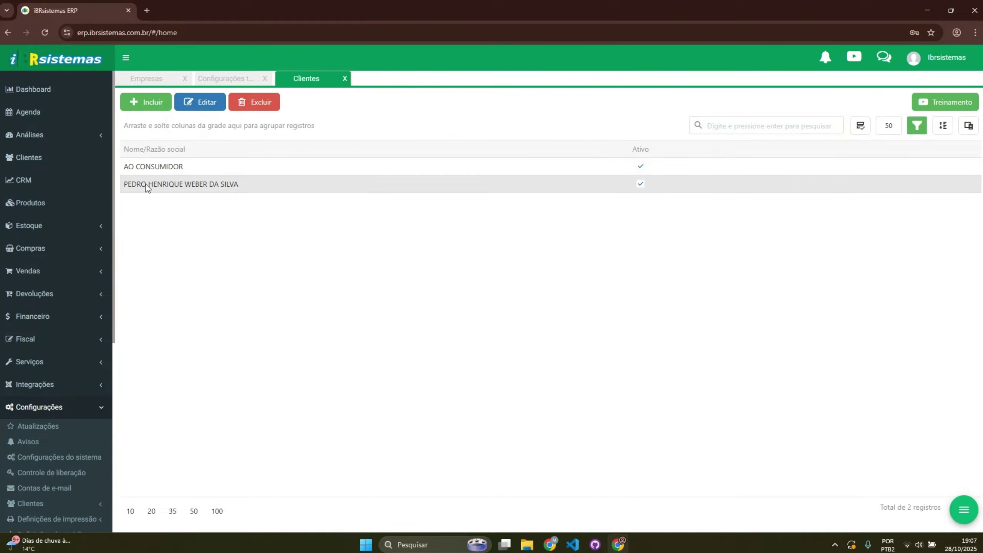
{"action": "left_click", "coordinate": [715, 124]}
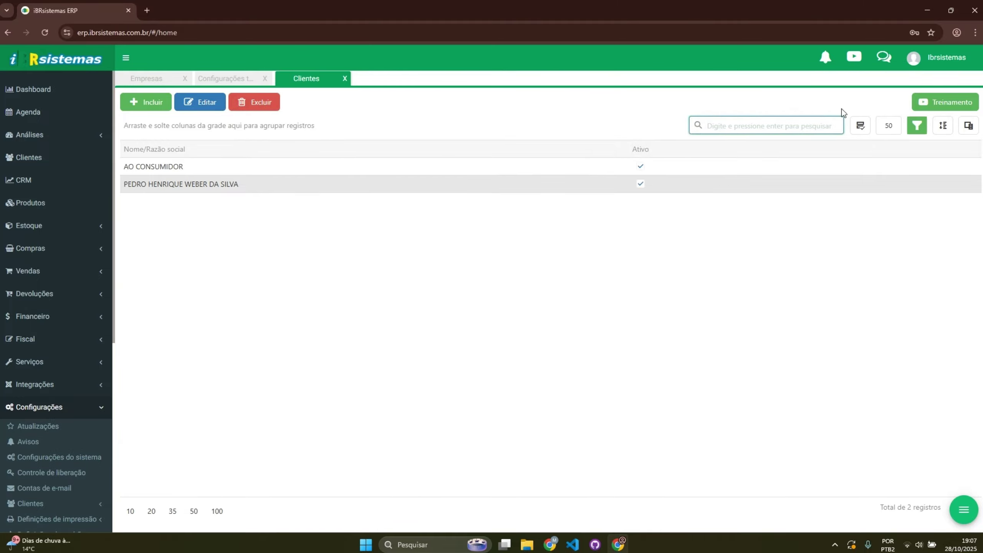
Step: Enter *silva in the client search box
{"action": "left_click", "coordinate": [860, 125]}
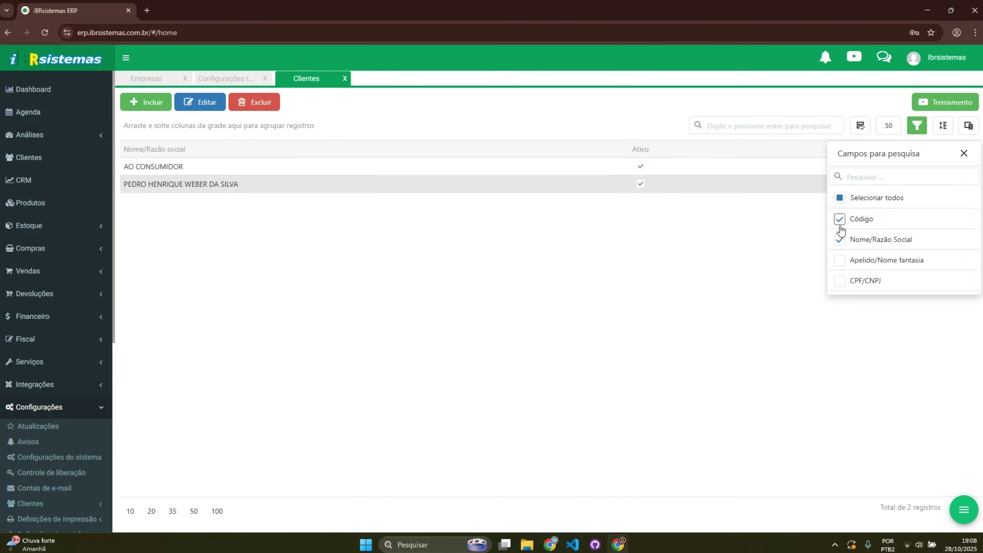
{"action": "left_click", "coordinate": [783, 236]}
{"action": "left_click", "coordinate": [760, 126]}
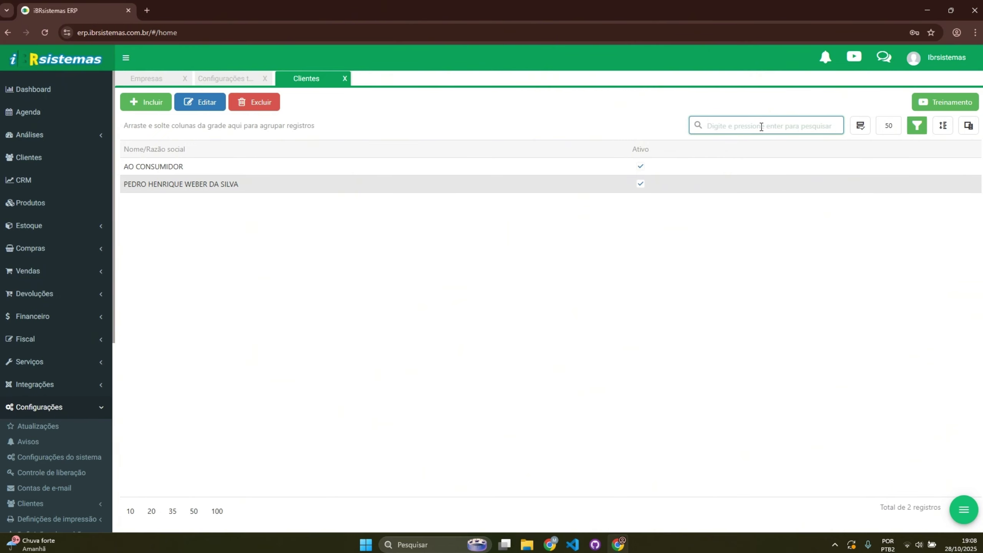
{"action": "type", "text": "*silva"}
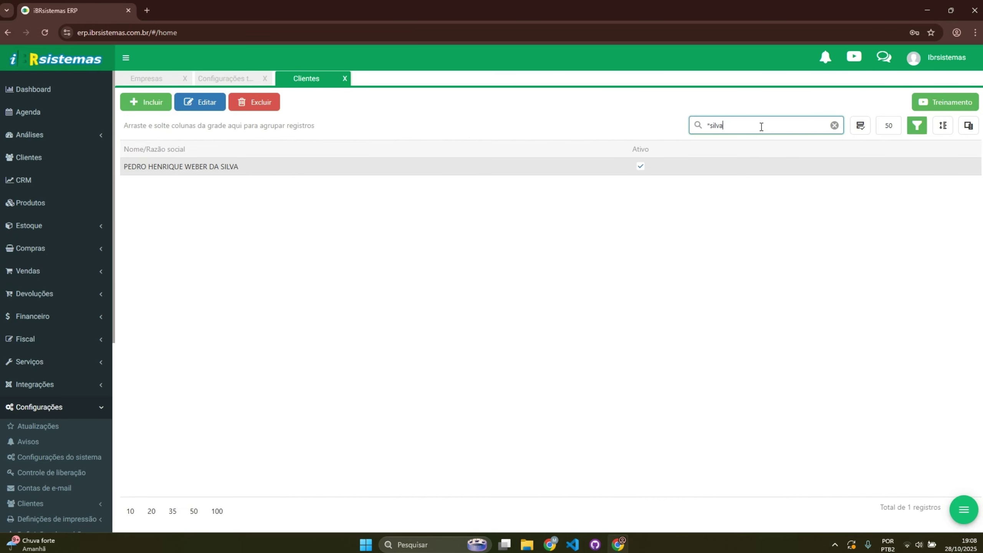
Step: Add Apelido/Nome fantasia, Grupo and Vendedor to the searched fields and run the search
{"action": "left_click", "coordinate": [860, 126]}
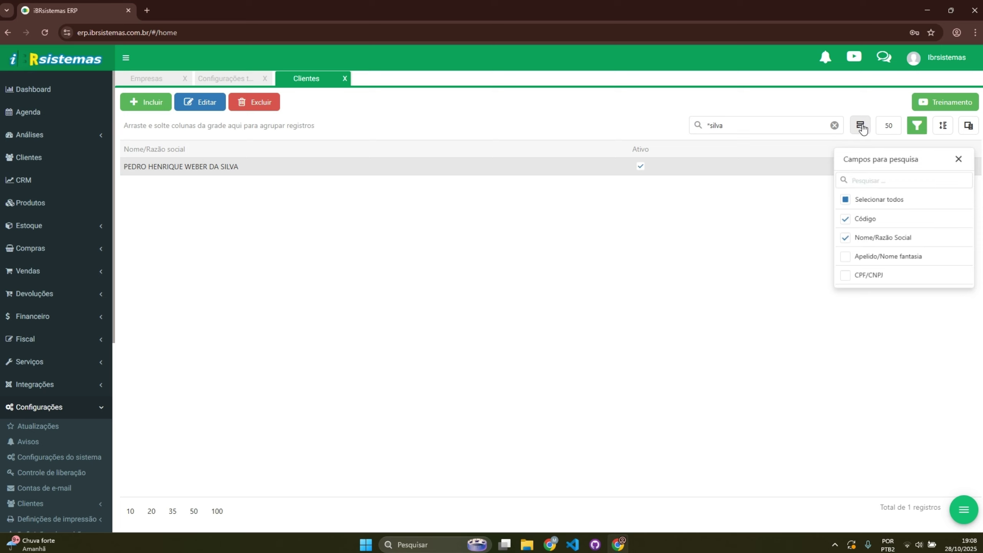
{"action": "left_click", "coordinate": [840, 260]}
{"action": "scroll", "coordinate": [871, 259], "scroll_direction": "down", "scroll_amount": 2}
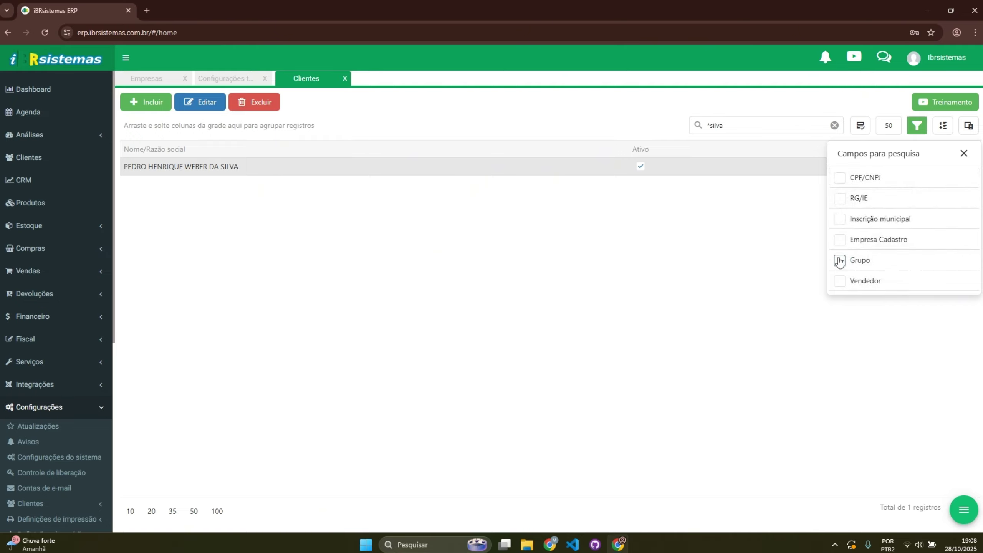
{"action": "left_click", "coordinate": [839, 260]}
{"action": "left_click", "coordinate": [841, 282]}
{"action": "left_click", "coordinate": [964, 153]}
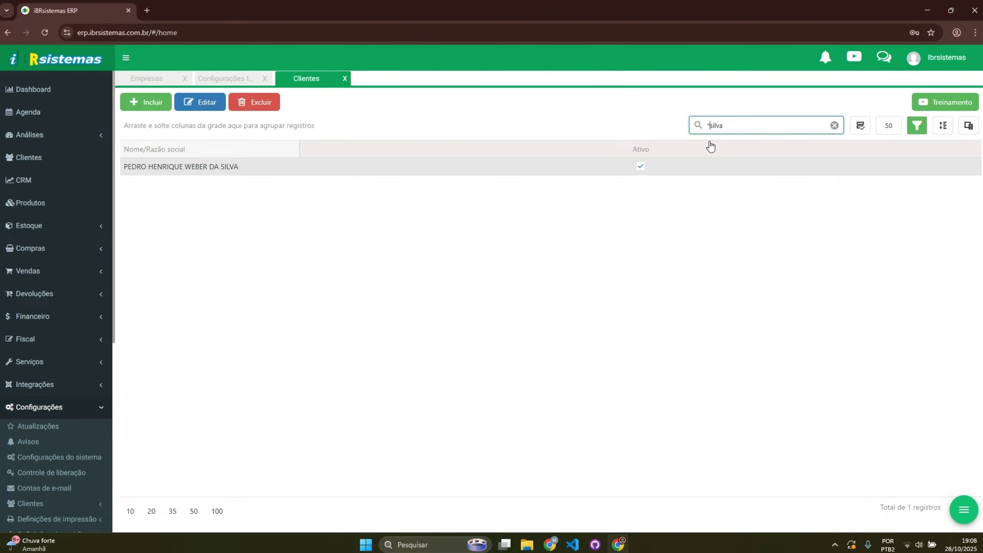
{"action": "key", "text": "Return"}
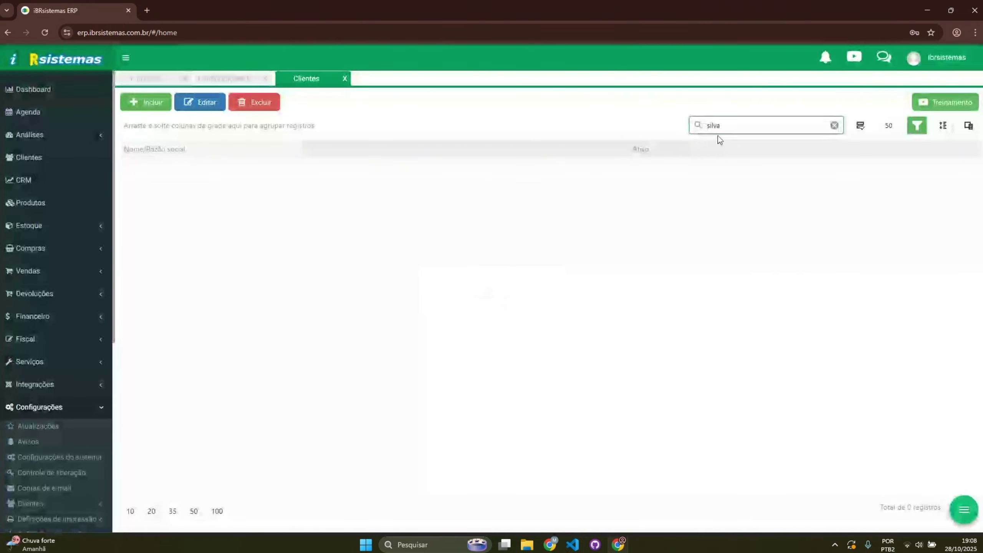
{"action": "left_click", "coordinate": [860, 125]}
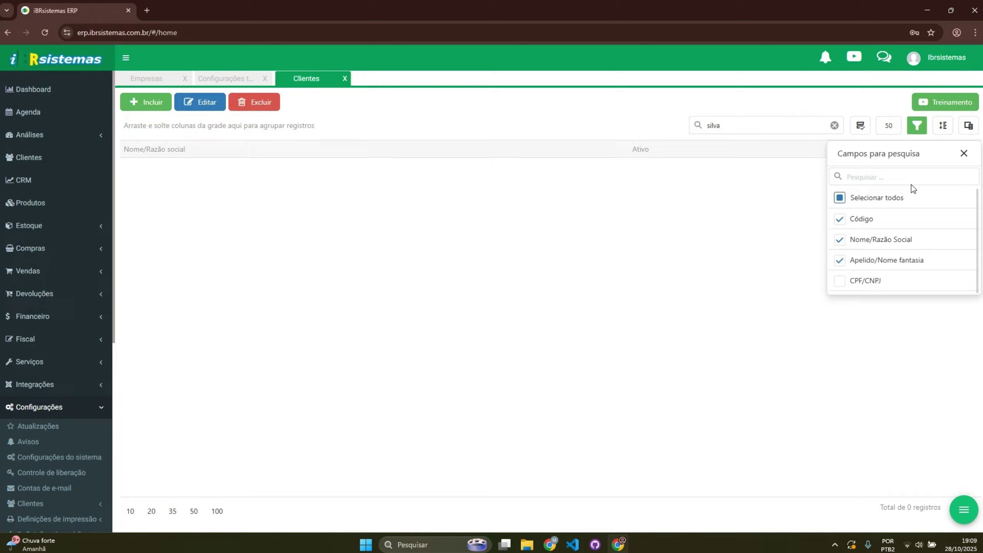
{"action": "left_click", "coordinate": [964, 154]}
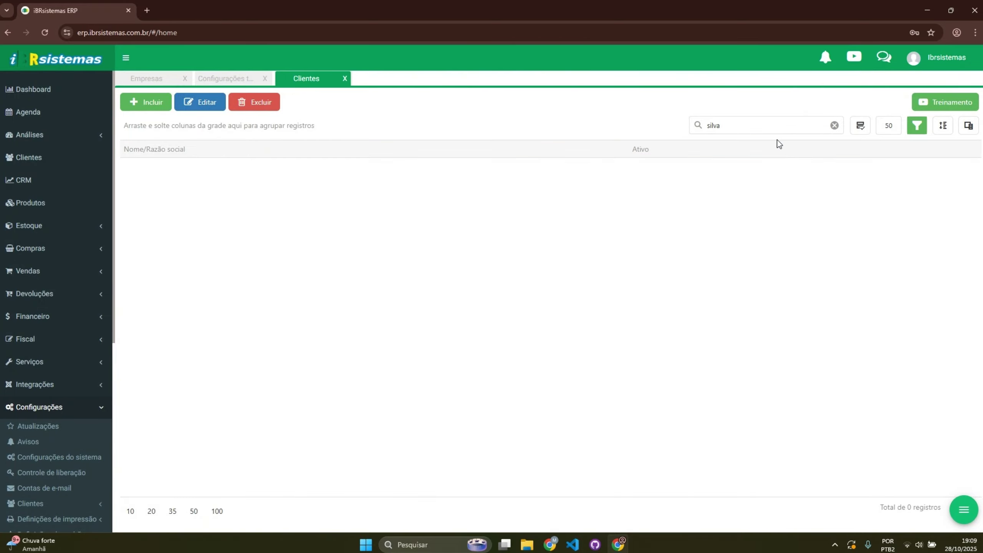
{"action": "left_click", "coordinate": [888, 126]}
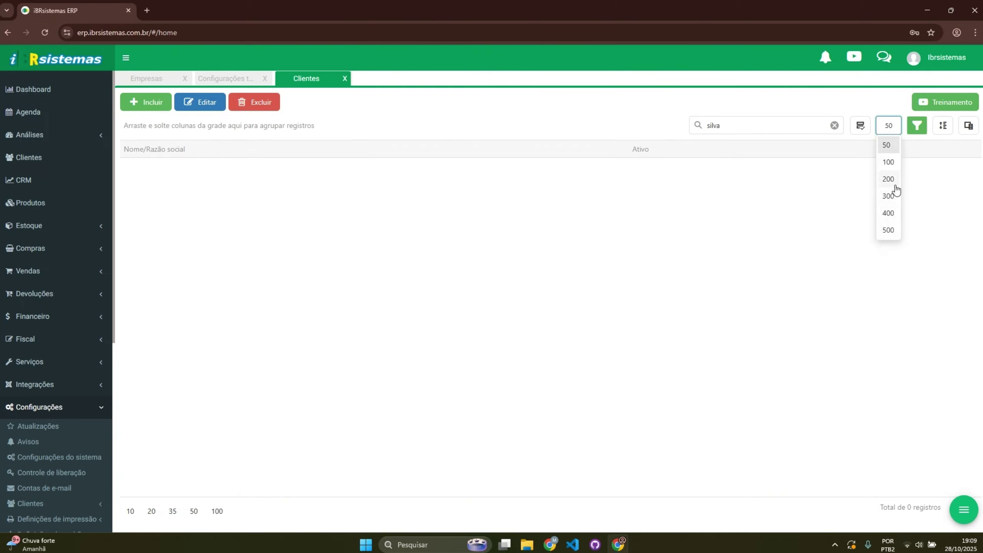
{"action": "left_click", "coordinate": [917, 127]}
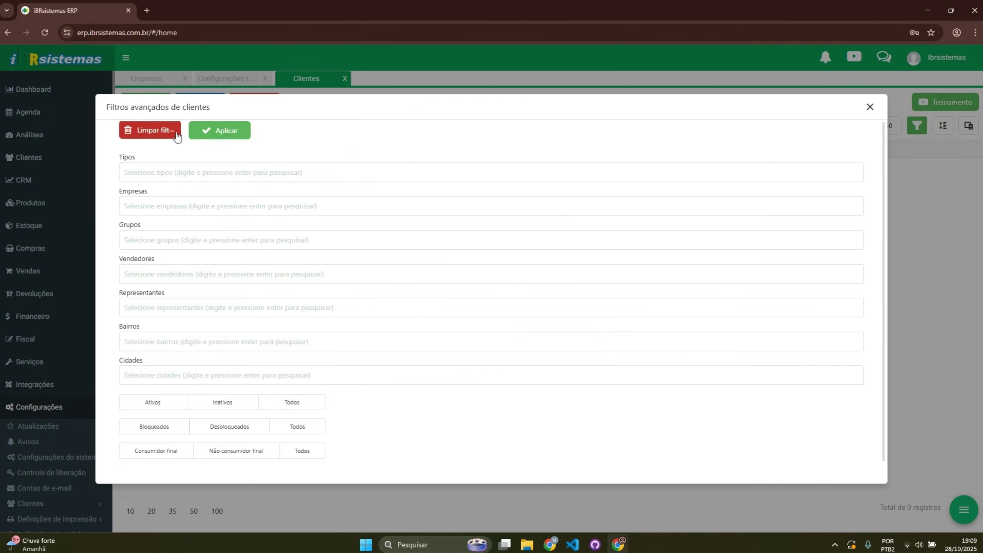
{"action": "left_click", "coordinate": [215, 132]}
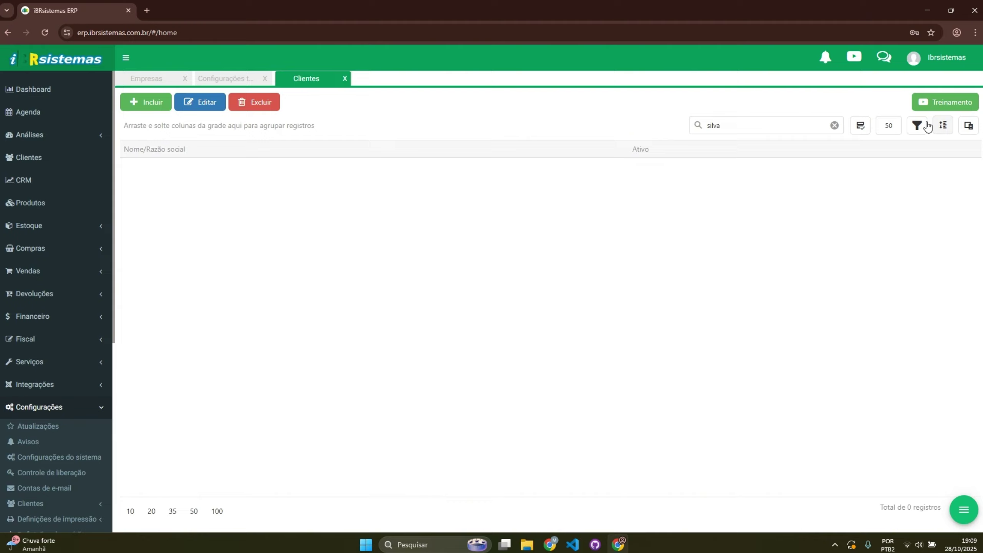
Step: Clear the search and group the client list by Ativo, collapsing and expanding the group
{"action": "left_click", "coordinate": [835, 125]}
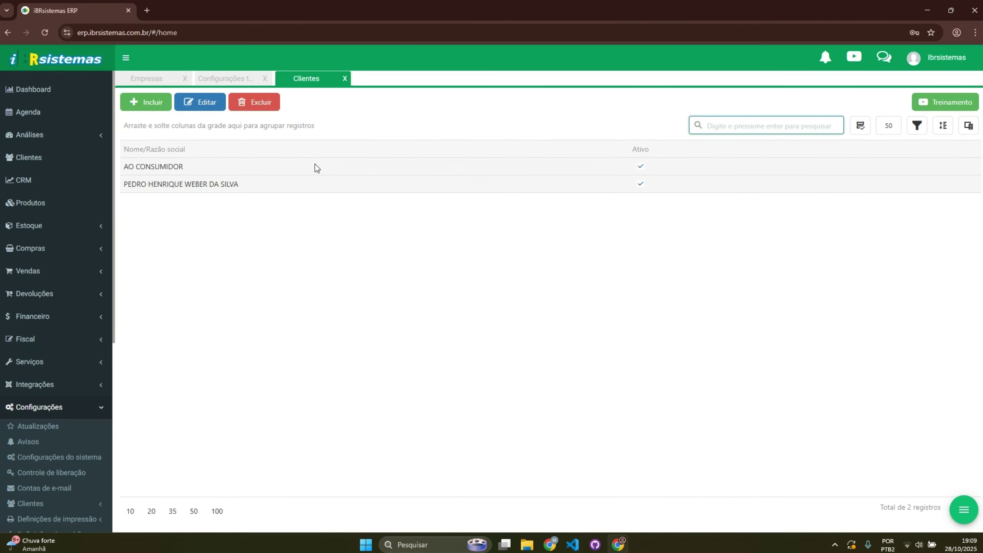
{"action": "left_click_drag", "start_coordinate": [639, 158], "coordinate": [190, 128]}
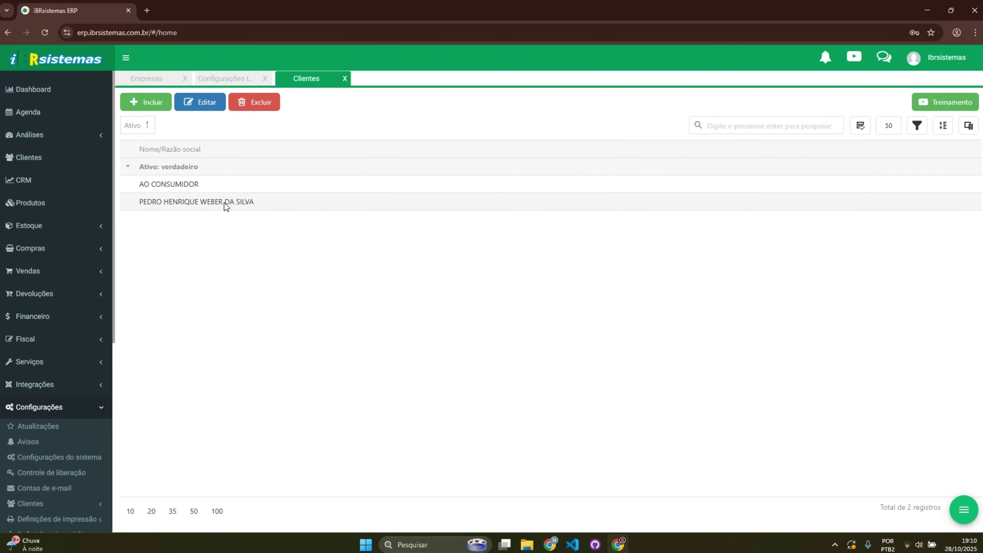
{"action": "left_click", "coordinate": [128, 167]}
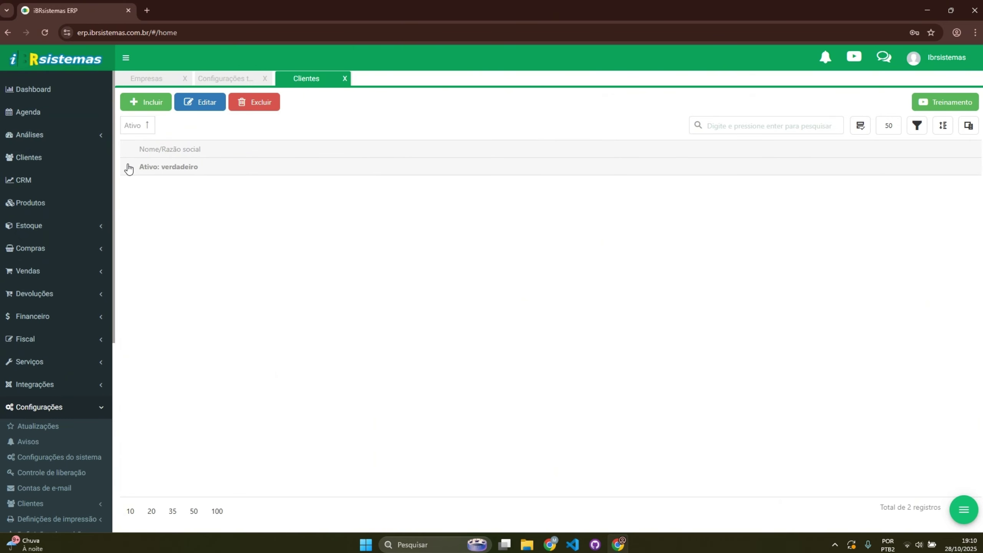
{"action": "left_click", "coordinate": [129, 167]}
{"action": "left_click", "coordinate": [128, 167]}
{"action": "left_click", "coordinate": [128, 167]}
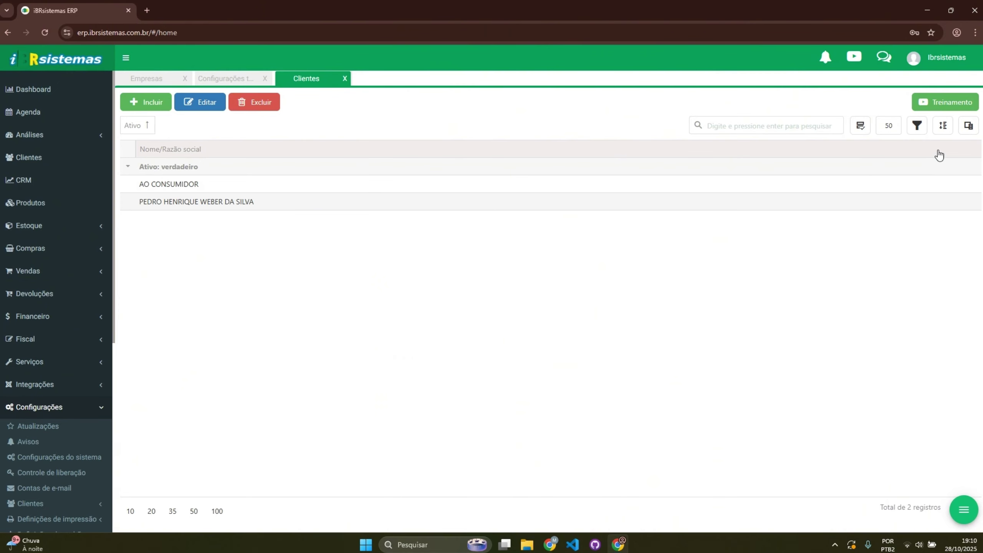
Step: Toggle the Ativo group once more, then remove the grouping so both clients list ungrouped
{"action": "left_click", "coordinate": [943, 126]}
{"action": "left_click", "coordinate": [943, 126]}
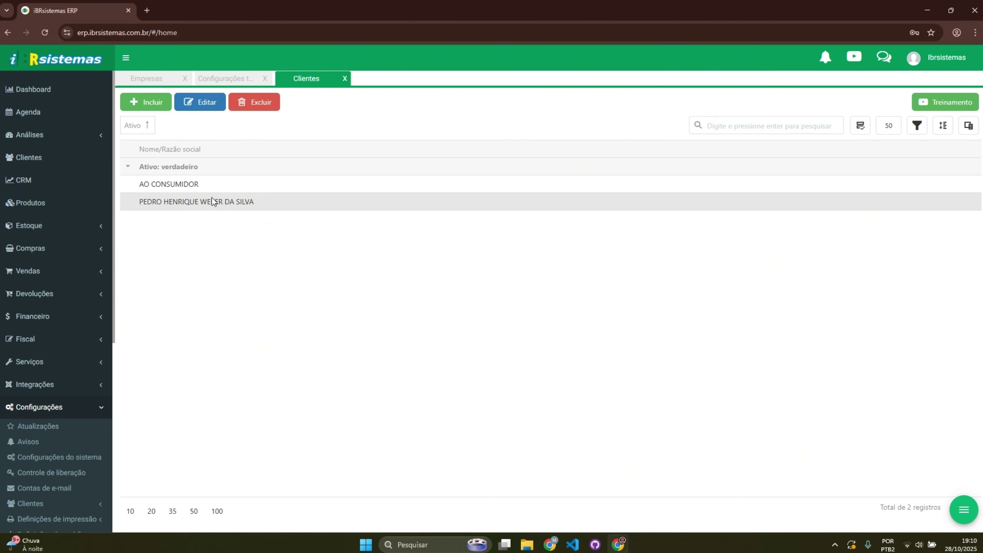
{"action": "left_click_drag", "start_coordinate": [140, 130], "coordinate": [900, 160]}
{"action": "left_click", "coordinate": [968, 126]}
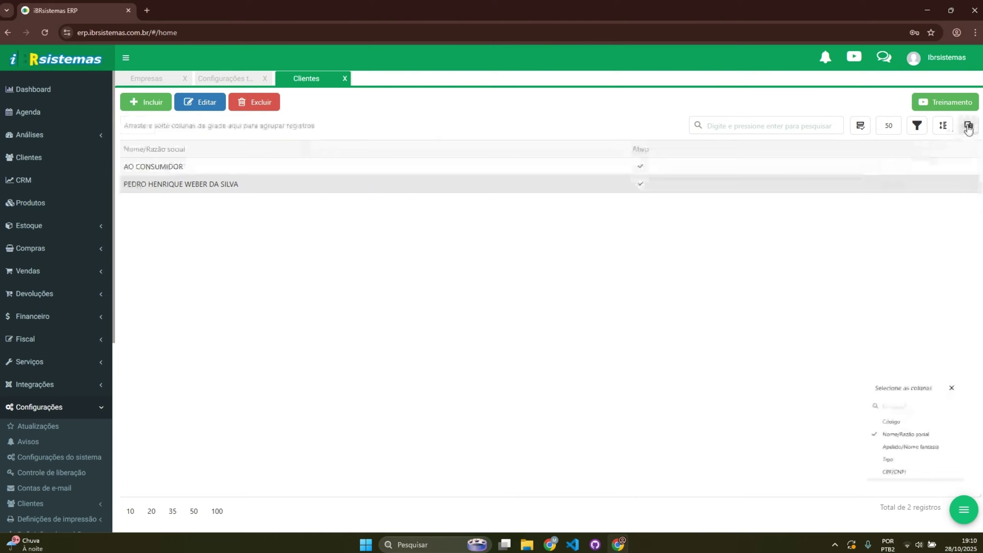
Step: Show the Tipo and Código columns in the client grid
{"action": "left_click_drag", "start_coordinate": [911, 366], "coordinate": [876, 258]}
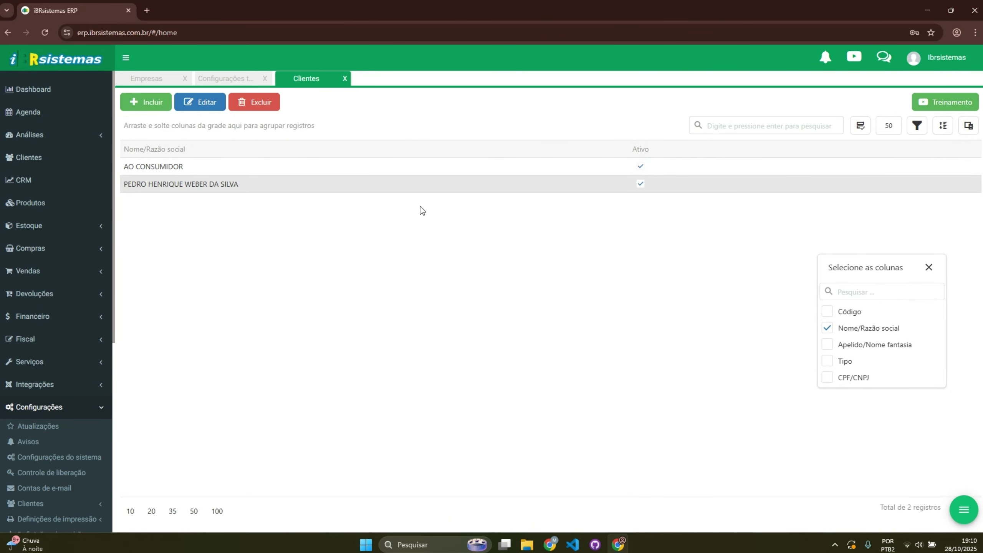
{"action": "left_click", "coordinate": [827, 360]}
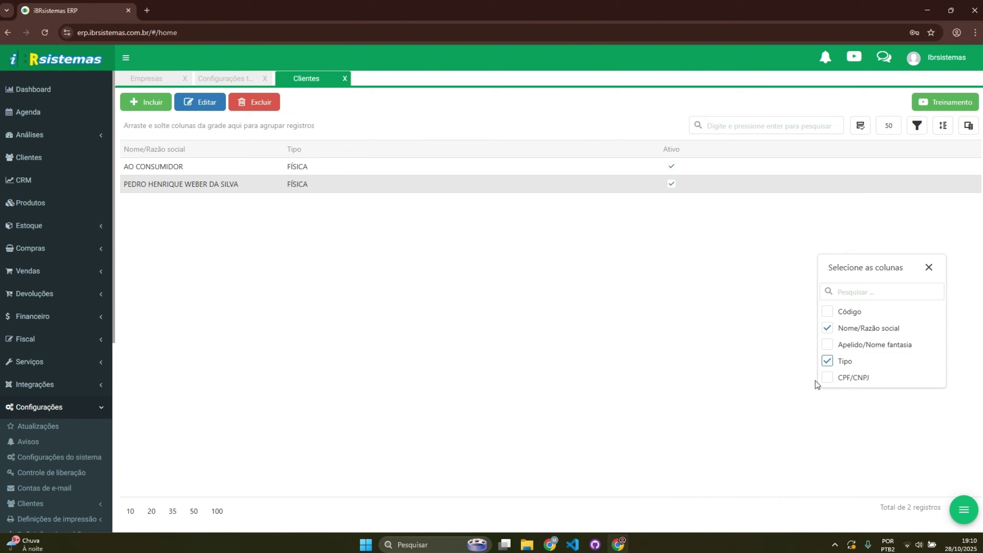
{"action": "left_click", "coordinate": [828, 311]}
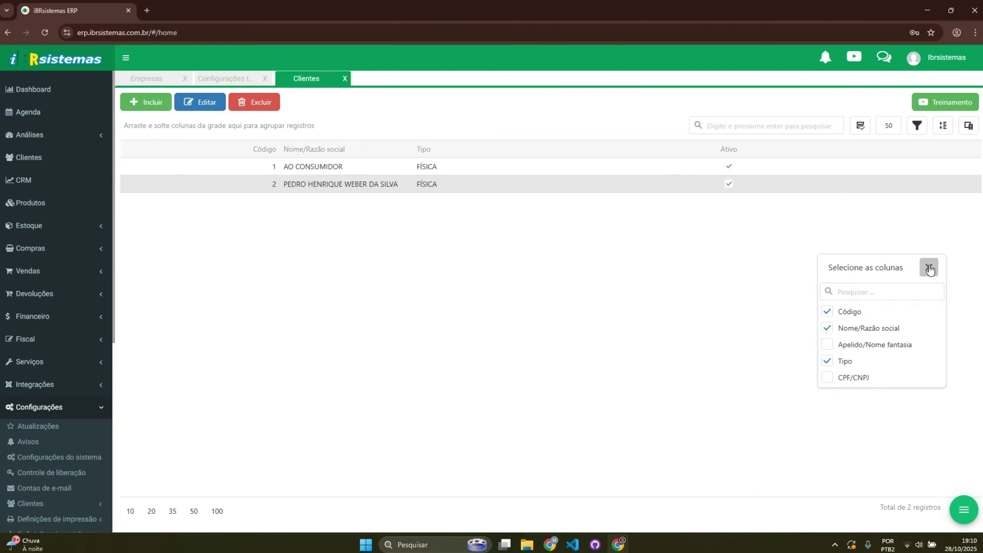
{"action": "left_click_drag", "start_coordinate": [930, 270], "coordinate": [879, 326]}
{"action": "scroll", "coordinate": [823, 408], "scroll_direction": "down", "scroll_amount": 5}
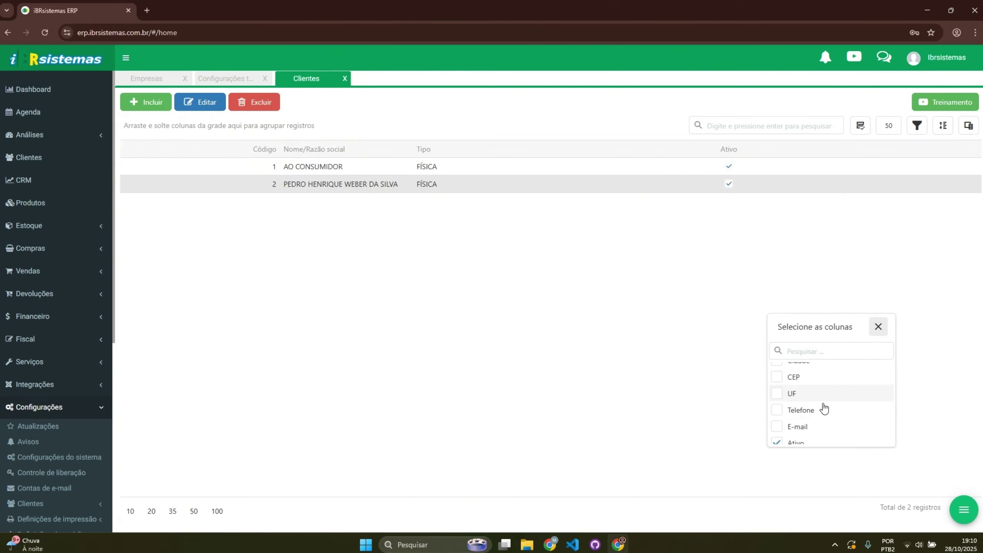
{"action": "scroll", "coordinate": [810, 376], "scroll_direction": "up", "scroll_amount": 5}
Step: Filter the column chooser by 'a', close it, and reposition the Código column
{"action": "left_click", "coordinate": [811, 352]}
{"action": "type", "text": "aviso"}
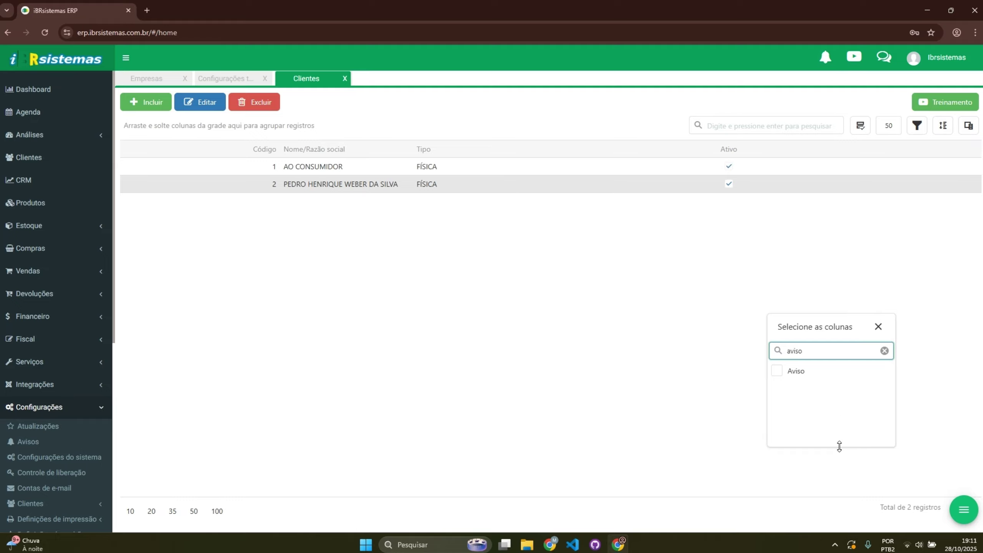
{"action": "left_click", "coordinate": [878, 326]}
{"action": "left_click_drag", "start_coordinate": [265, 149], "coordinate": [198, 145]}
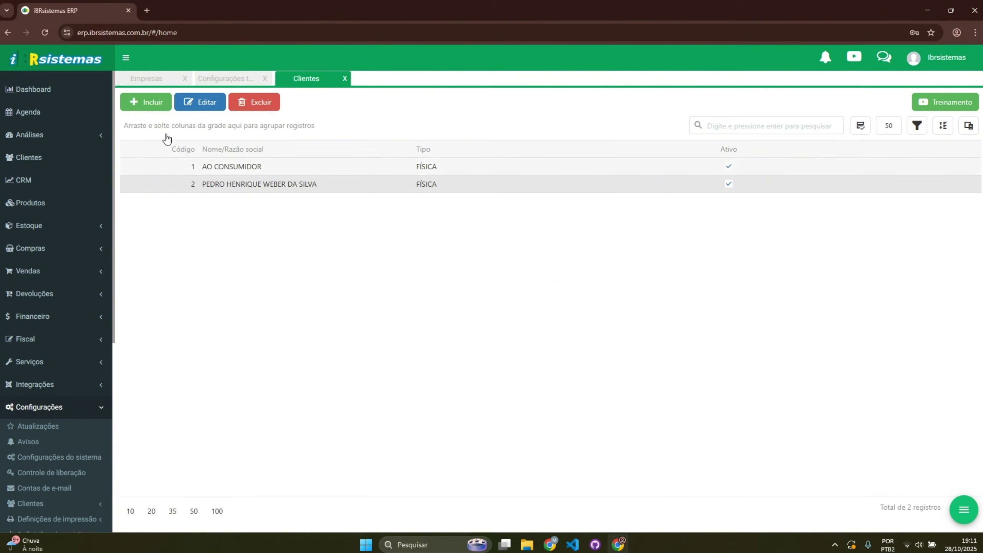
{"action": "left_click", "coordinate": [165, 103]}
Step: Attempt saving as FÍSICA, then change the new client's type to JURÍDICA
{"action": "left_click", "coordinate": [335, 197]}
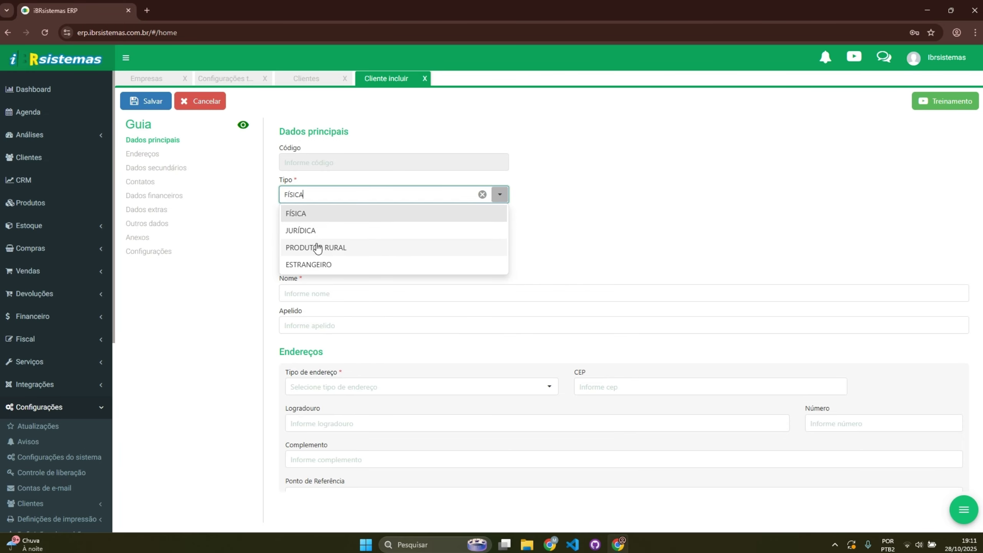
{"action": "left_click", "coordinate": [714, 198]}
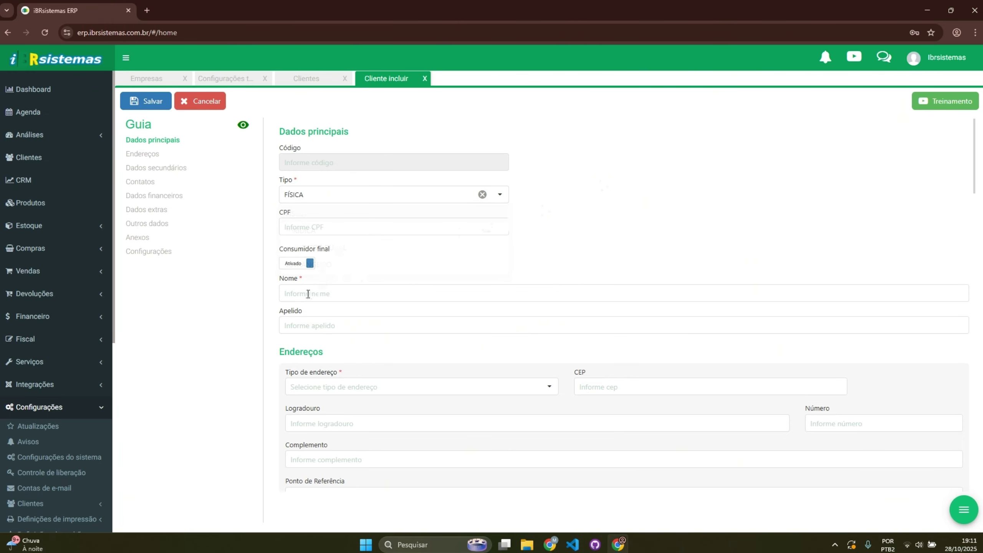
{"action": "left_click", "coordinate": [160, 103]}
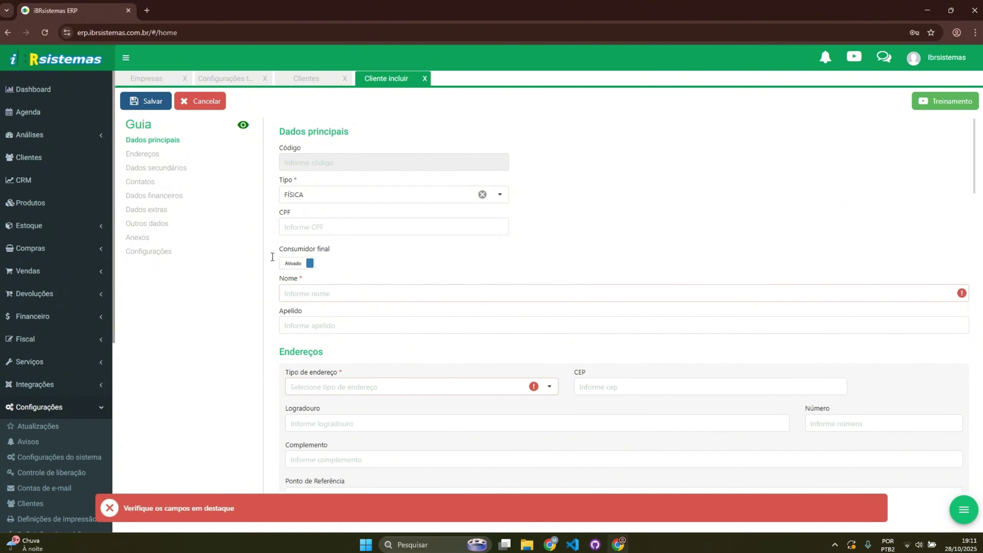
{"action": "left_click", "coordinate": [304, 198]}
{"action": "left_click", "coordinate": [311, 230]}
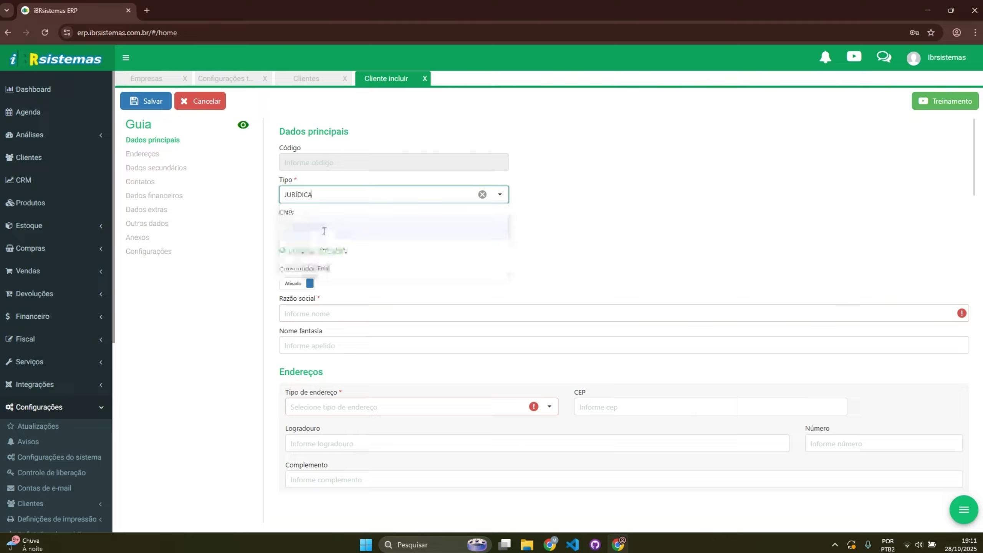
Step: Paste the company's CNPJ, import PARANHANANET LTDA's details from it, and save as client code 5
{"action": "left_click", "coordinate": [322, 227]}
{"action": "key", "text": "super+v"}
{"action": "left_click", "coordinate": [329, 312]}
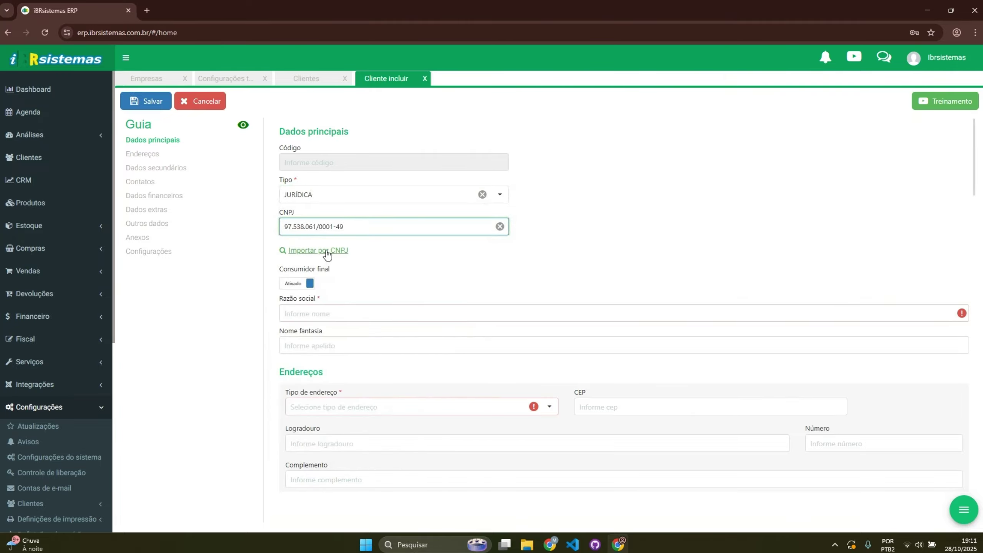
{"action": "left_click", "coordinate": [331, 250]}
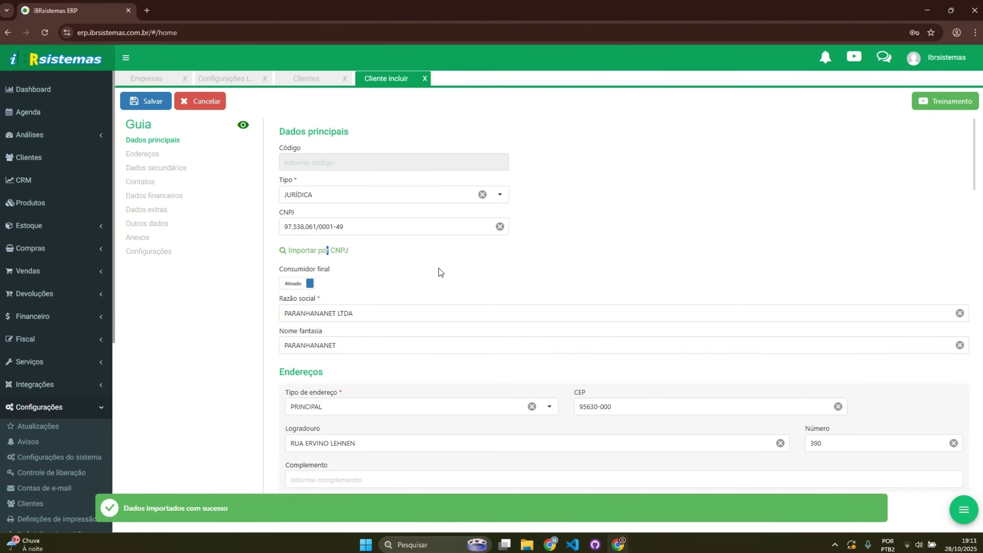
{"action": "scroll", "coordinate": [440, 271], "scroll_direction": "down", "scroll_amount": 1}
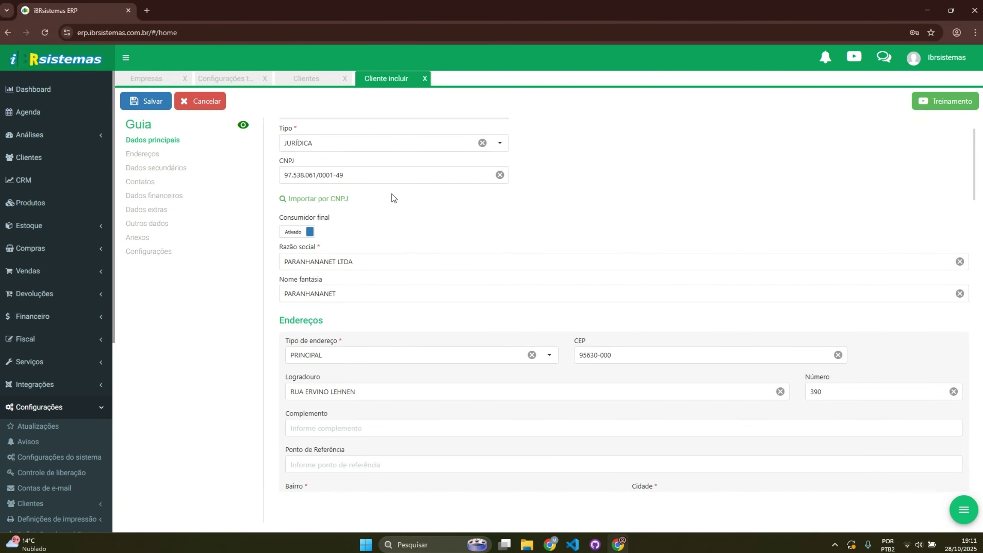
{"action": "scroll", "coordinate": [411, 224], "scroll_direction": "down", "scroll_amount": 3}
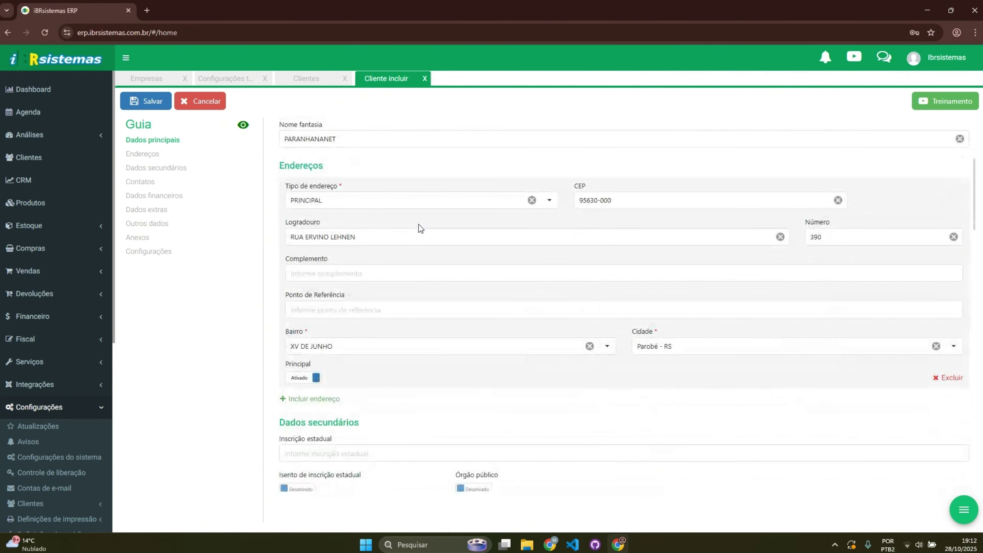
{"action": "scroll", "coordinate": [417, 231], "scroll_direction": "up", "scroll_amount": 1}
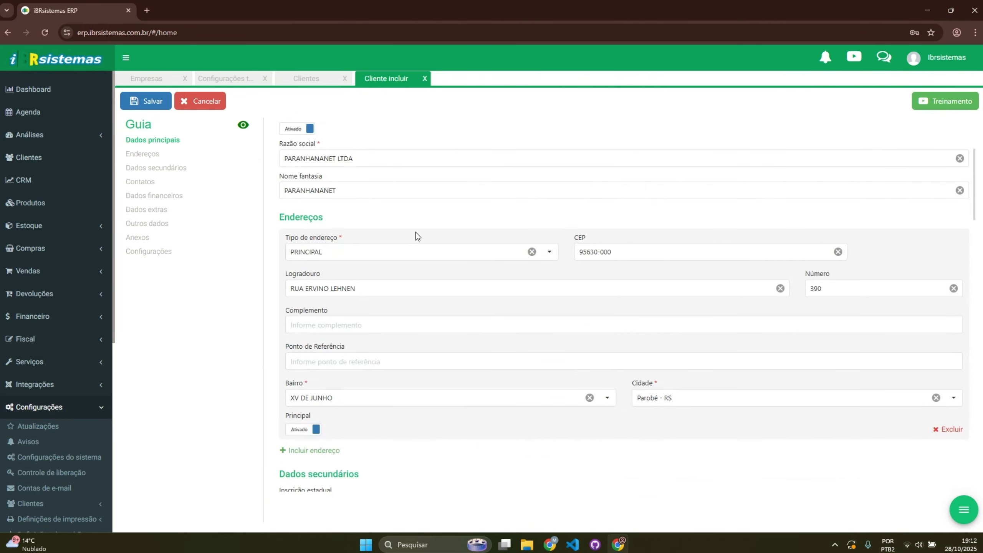
{"action": "scroll", "coordinate": [416, 232], "scroll_direction": "down", "scroll_amount": 4}
{"action": "scroll", "coordinate": [389, 242], "scroll_direction": "down", "scroll_amount": 3}
{"action": "scroll", "coordinate": [283, 185], "scroll_direction": "up", "scroll_amount": 8}
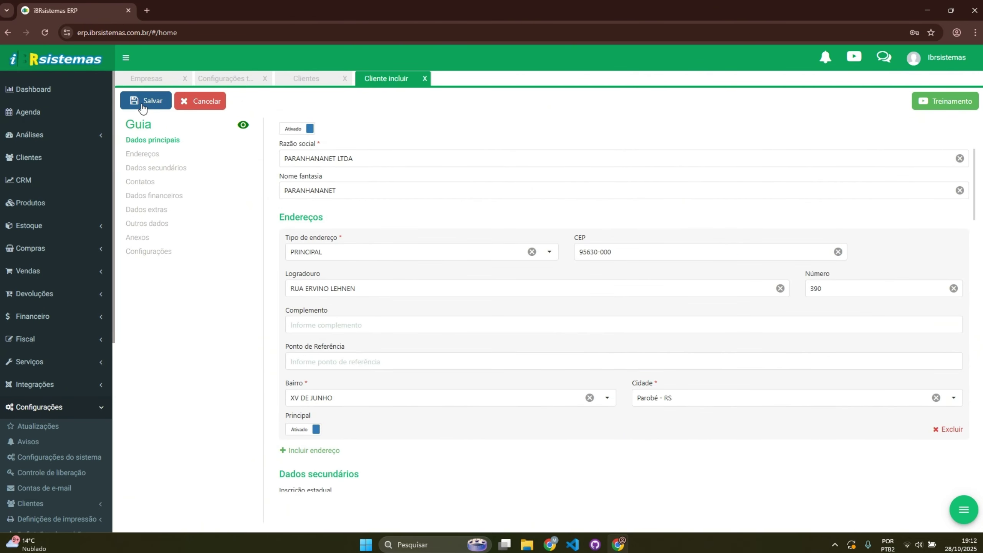
{"action": "left_click", "coordinate": [144, 102]}
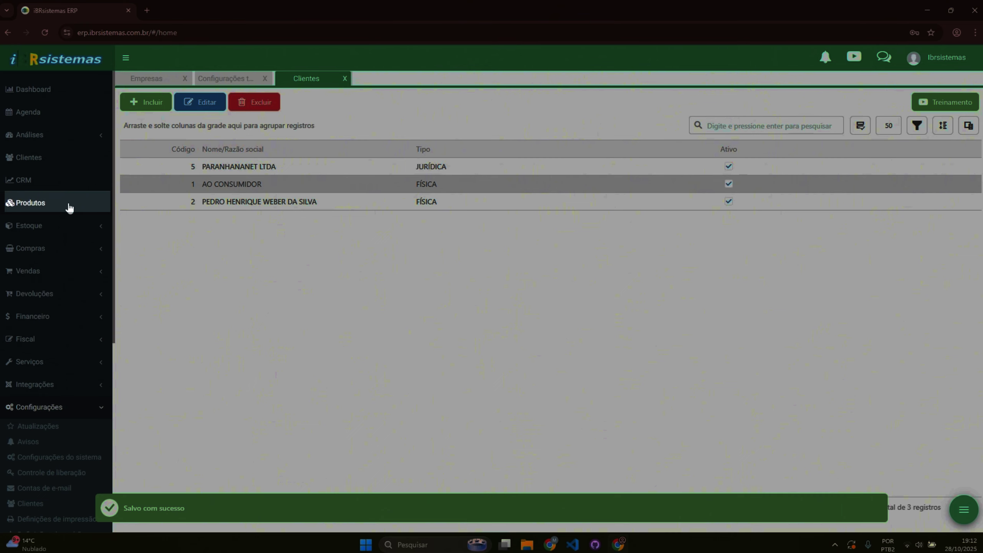
Step: Start a new product record with category 1 - Produto Normal
{"action": "left_click", "coordinate": [68, 203]}
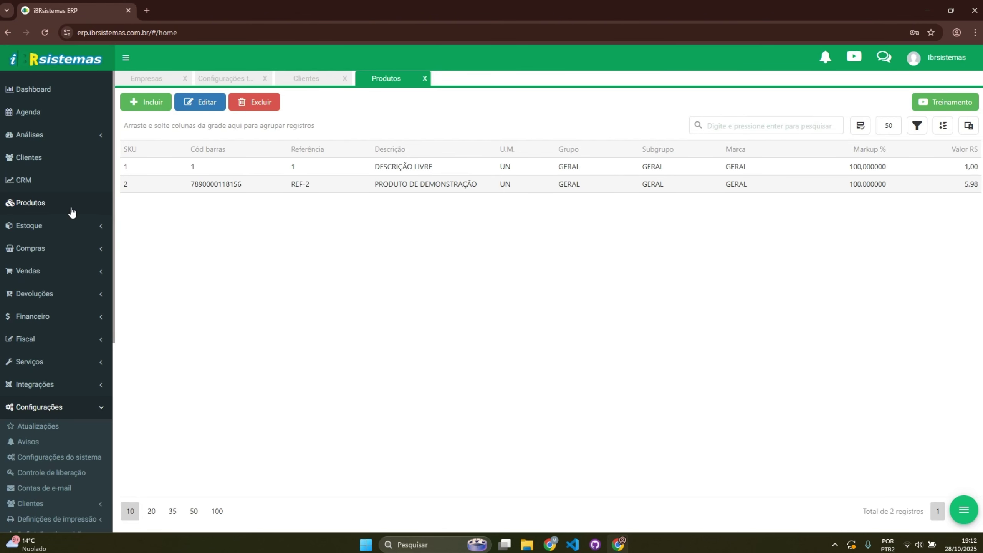
{"action": "left_click", "coordinate": [150, 110]}
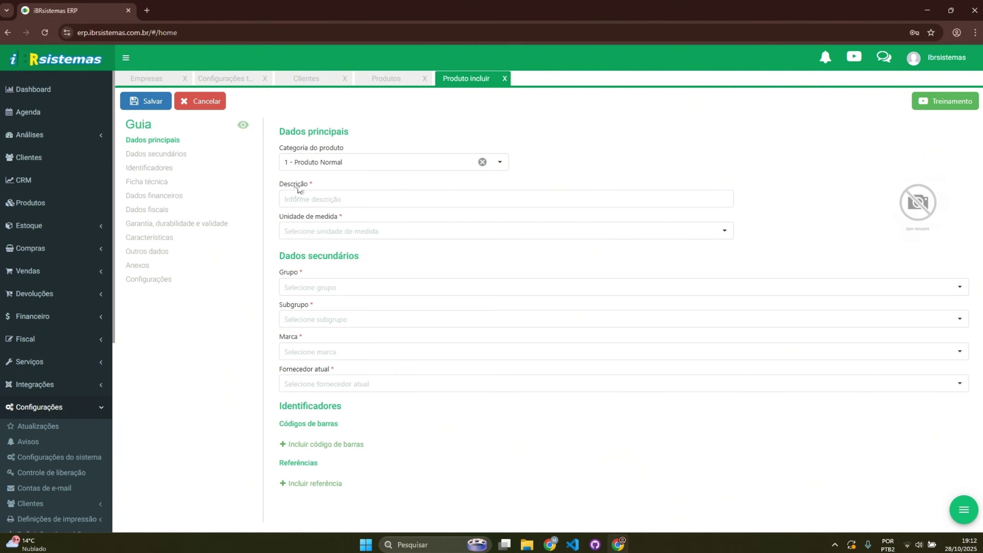
{"action": "left_click", "coordinate": [370, 166]}
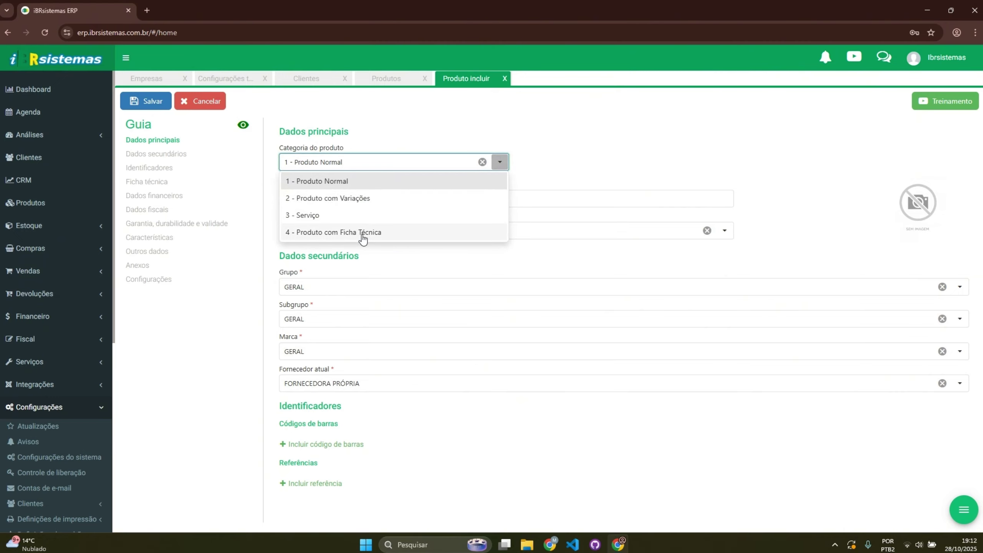
{"action": "left_click", "coordinate": [318, 214]}
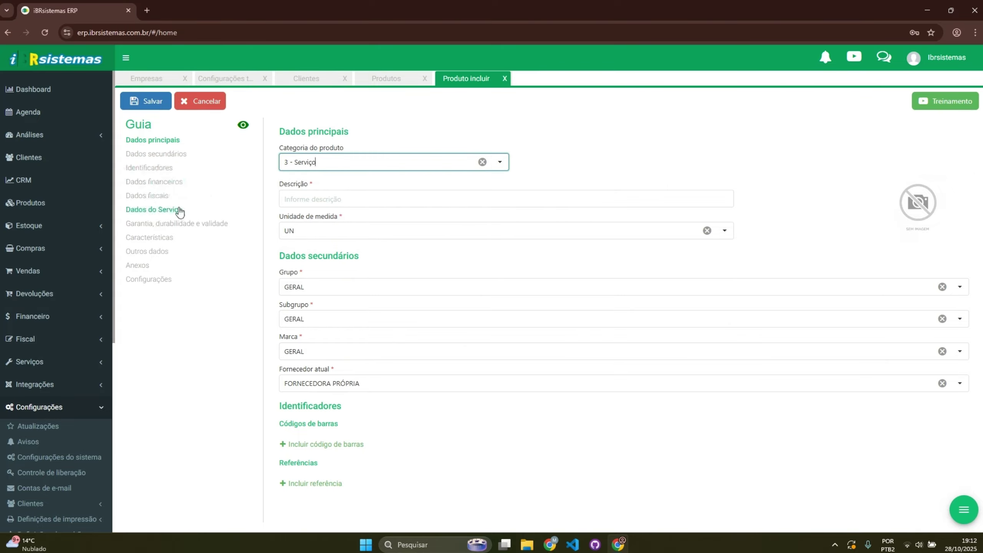
{"action": "left_click", "coordinate": [318, 162]}
{"action": "left_click", "coordinate": [309, 182]}
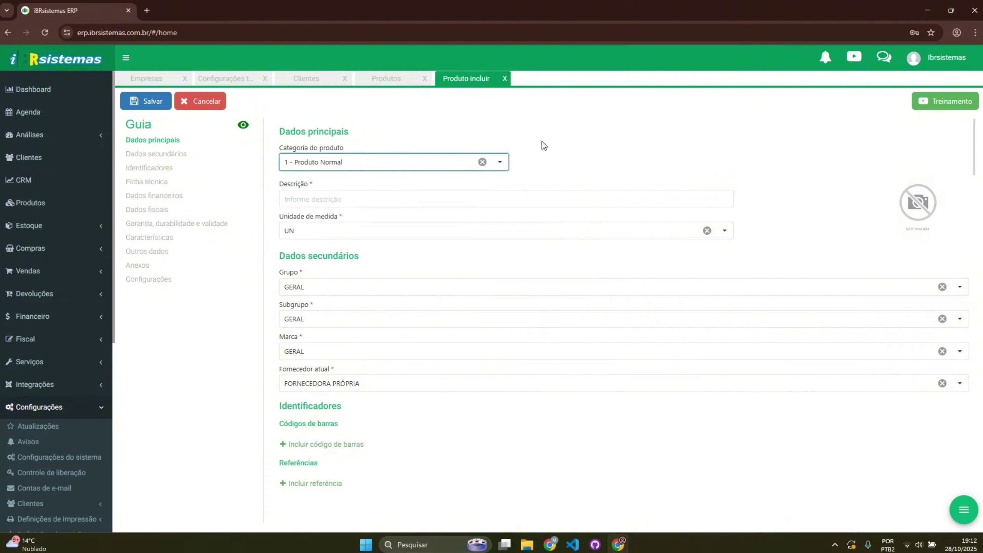
{"action": "left_click", "coordinate": [403, 163]}
{"action": "left_click", "coordinate": [444, 142]}
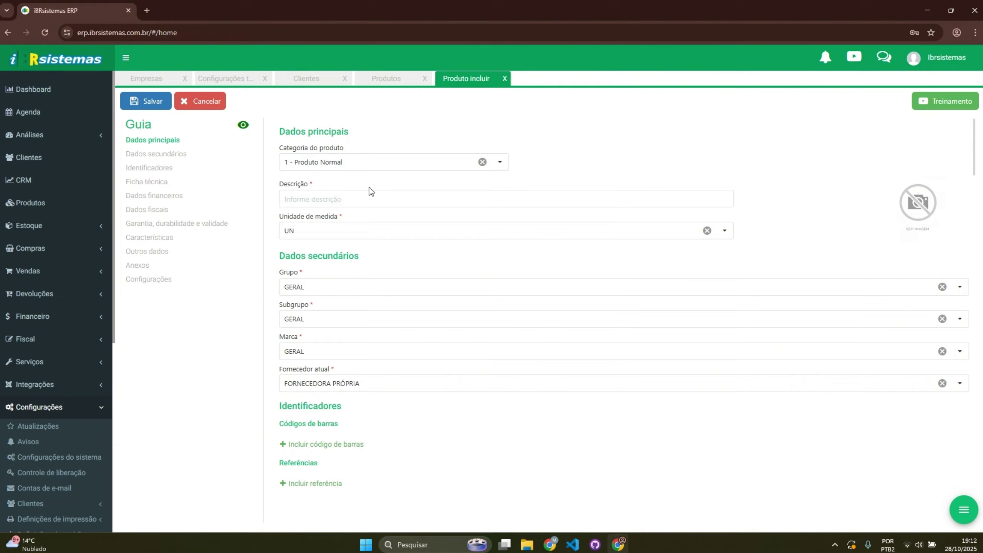
Step: Enter REFRIGERANTE as the product description
{"action": "left_click", "coordinate": [373, 197]}
{"action": "type", "text": "REFR"}
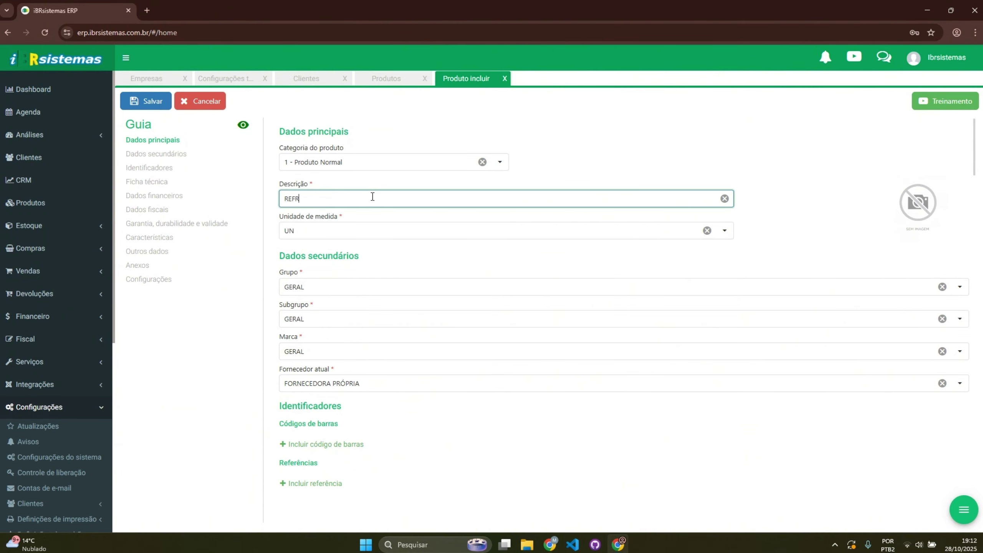
{"action": "type", "text": "IGERANTE"}
{"action": "scroll", "coordinate": [310, 196], "scroll_direction": "down", "scroll_amount": 1}
{"action": "scroll", "coordinate": [335, 186], "scroll_direction": "down", "scroll_amount": 1}
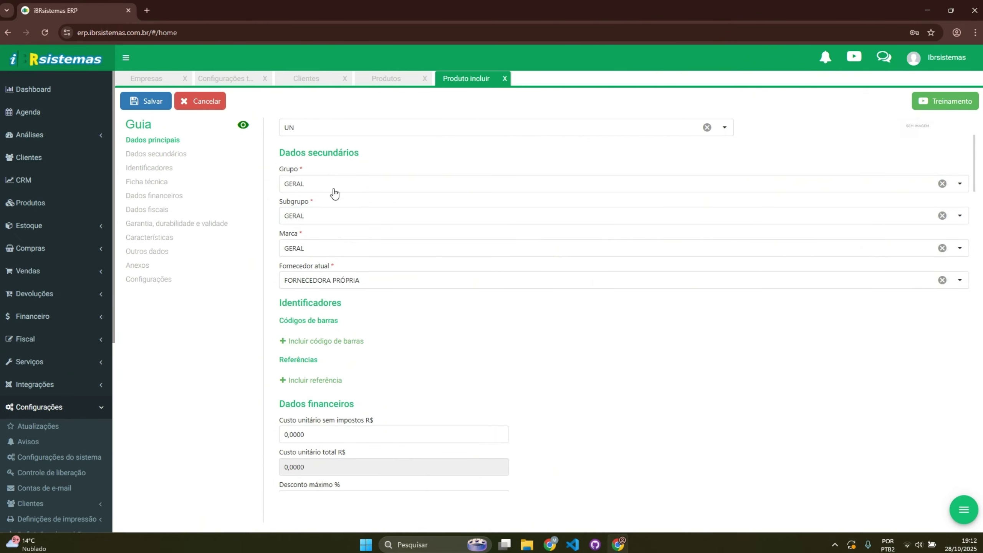
Step: Set the product's unit cost to 10 so the prices recalculate
{"action": "scroll", "coordinate": [325, 193], "scroll_direction": "down", "scroll_amount": 1}
{"action": "scroll", "coordinate": [314, 178], "scroll_direction": "up", "scroll_amount": 1}
{"action": "scroll", "coordinate": [337, 214], "scroll_direction": "down", "scroll_amount": 2}
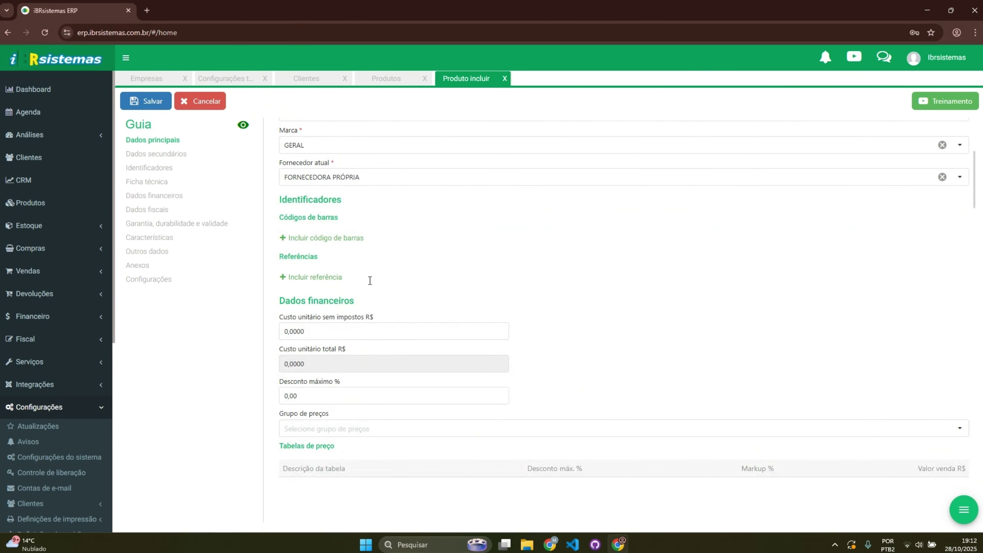
{"action": "scroll", "coordinate": [370, 280], "scroll_direction": "down", "scroll_amount": 2}
{"action": "left_click", "coordinate": [346, 230]}
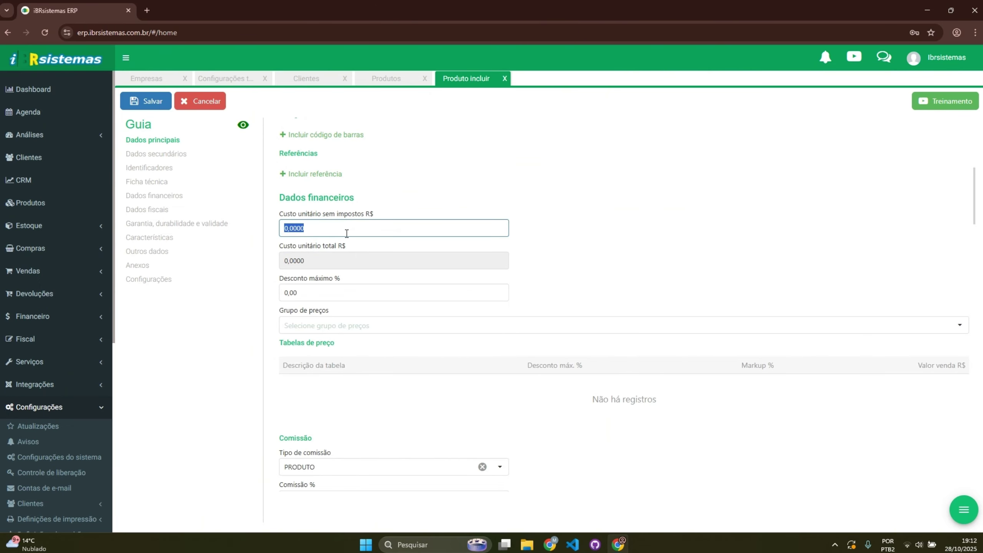
{"action": "type", "text": "10"}
{"action": "key", "text": "Tab"}
{"action": "left_click", "coordinate": [503, 244]}
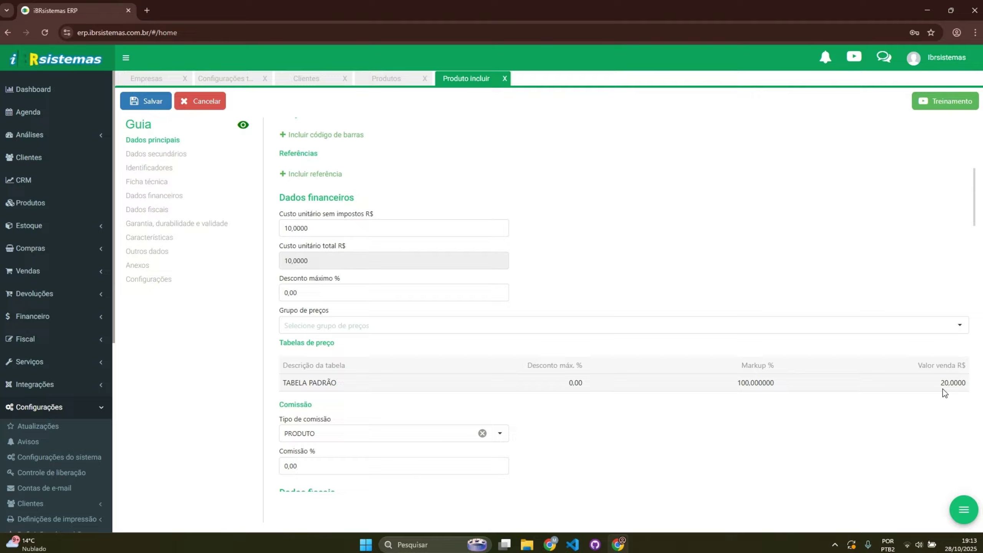
Step: Apply Configuração Tributária Padrão and classify the product under NCM 8535.90.10
{"action": "scroll", "coordinate": [806, 417], "scroll_direction": "down", "scroll_amount": 5}
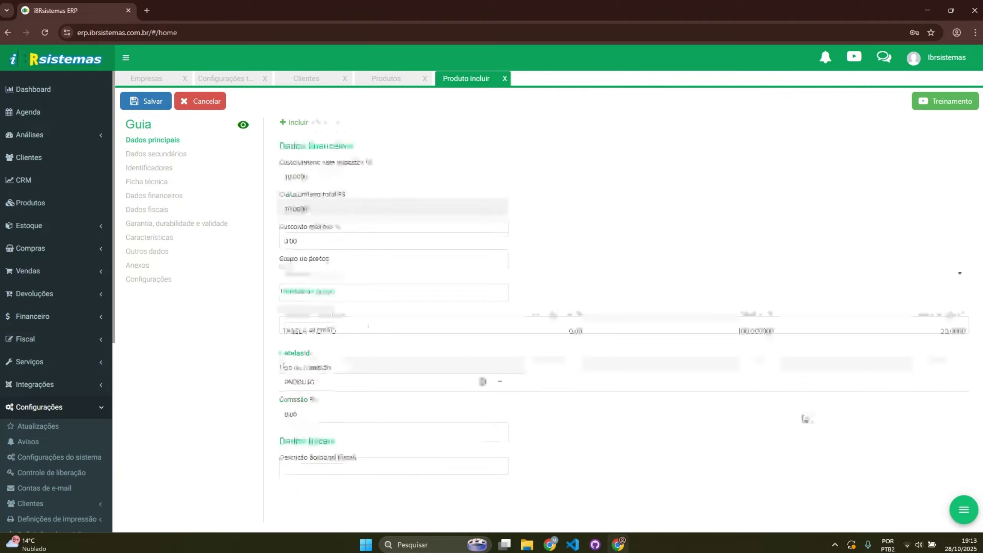
{"action": "left_click", "coordinate": [679, 337]}
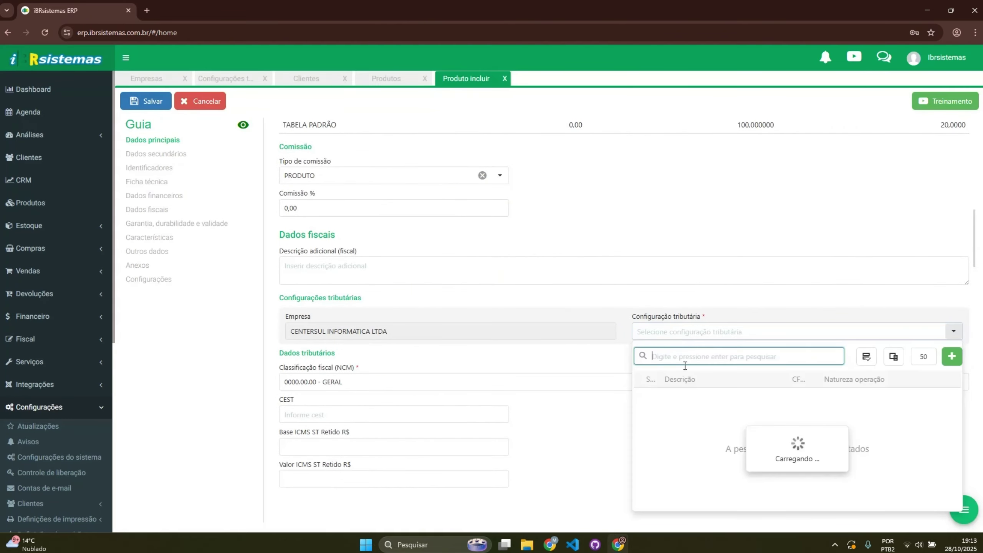
{"action": "left_click", "coordinate": [677, 402]}
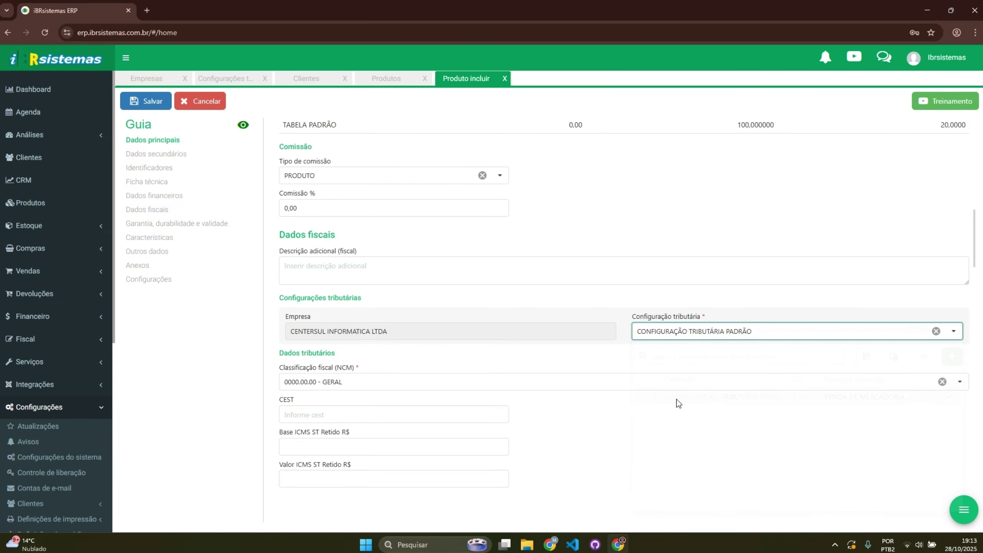
{"action": "left_click", "coordinate": [405, 387]}
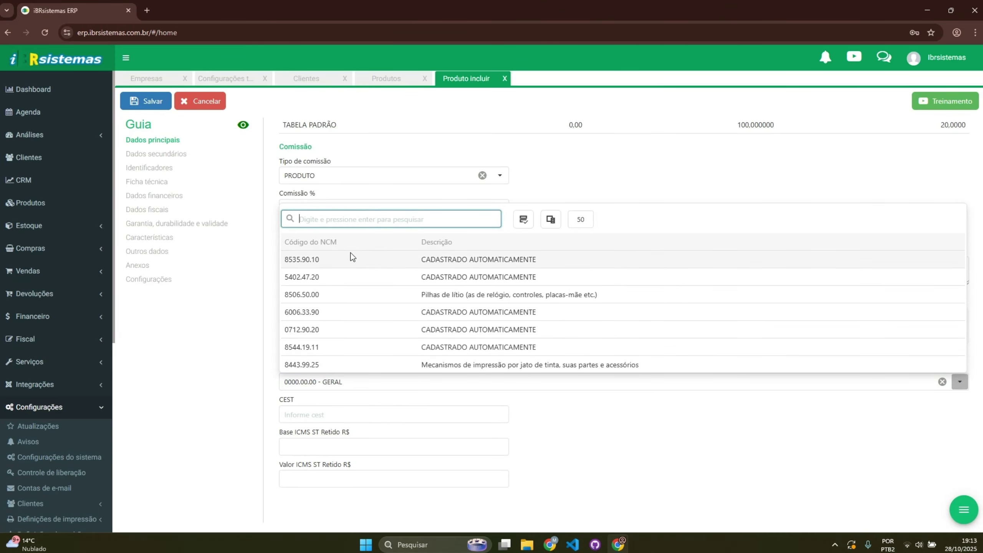
{"action": "left_click", "coordinate": [350, 257]}
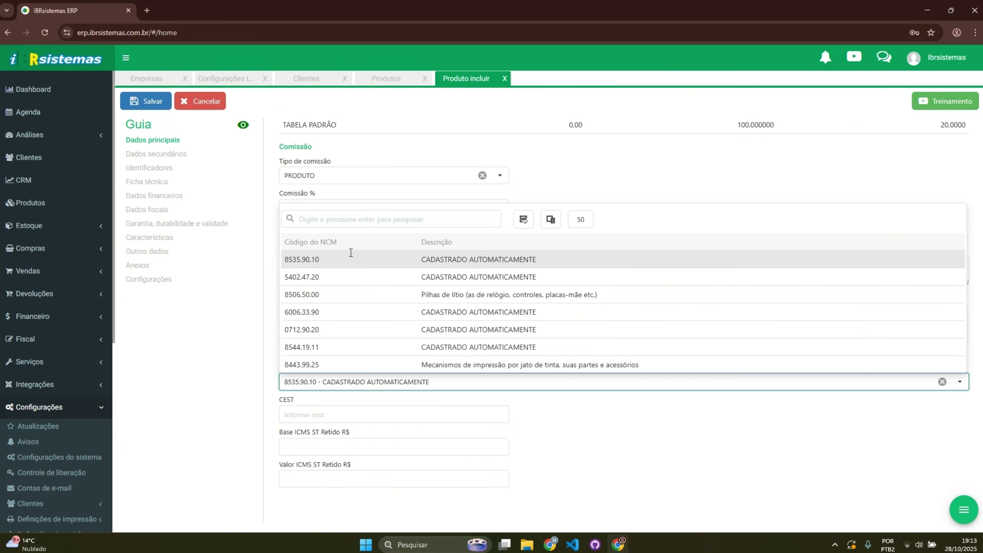
Step: Save REFRIGERANTE, check its TABELA PADRÃO price, and return to the product list
{"action": "left_click", "coordinate": [158, 100]}
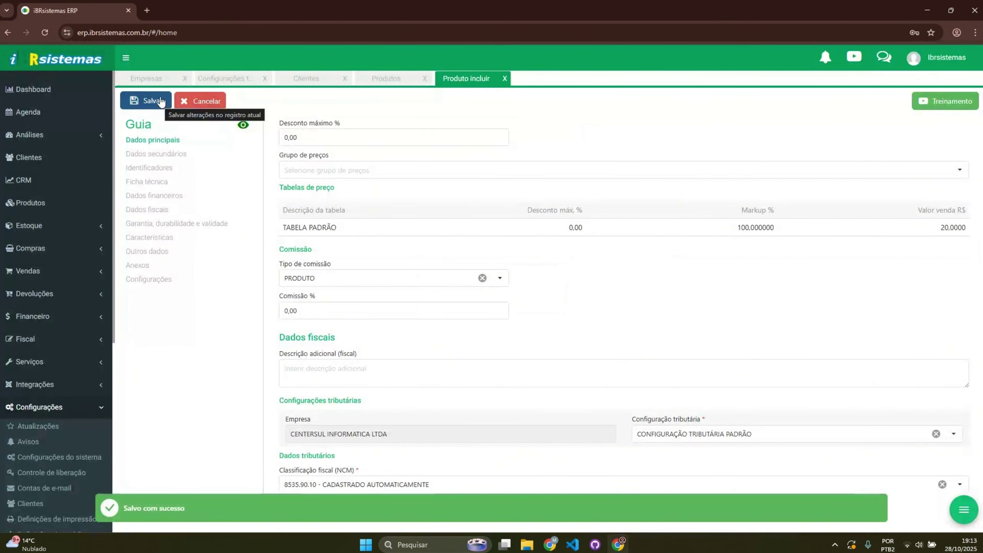
{"action": "scroll", "coordinate": [576, 292], "scroll_direction": "down", "scroll_amount": 1}
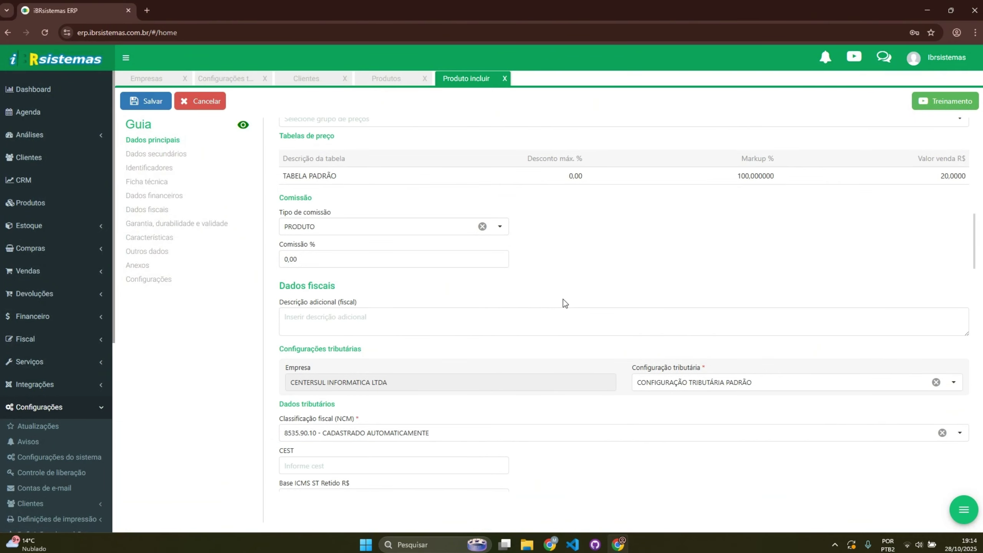
{"action": "left_click", "coordinate": [964, 179]}
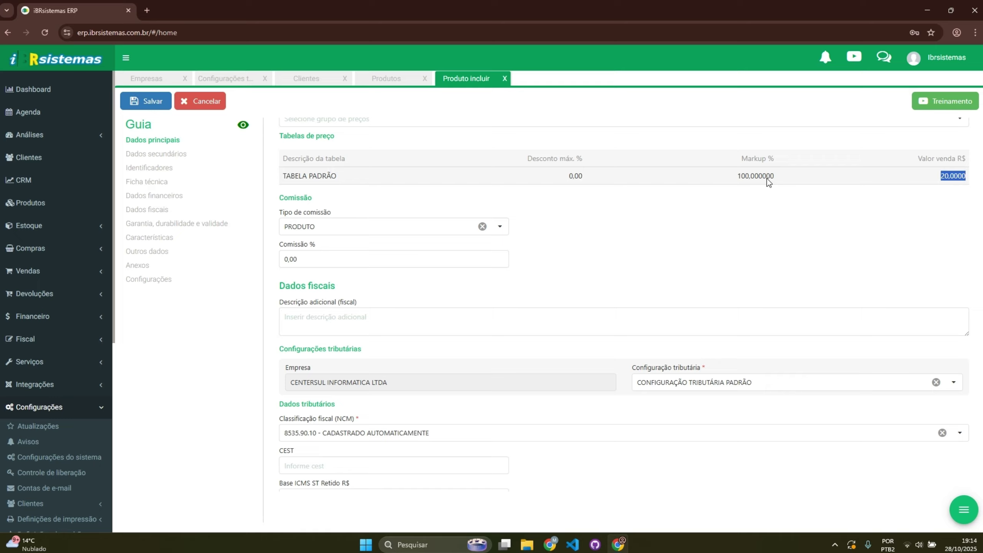
{"action": "left_click", "coordinate": [381, 80]}
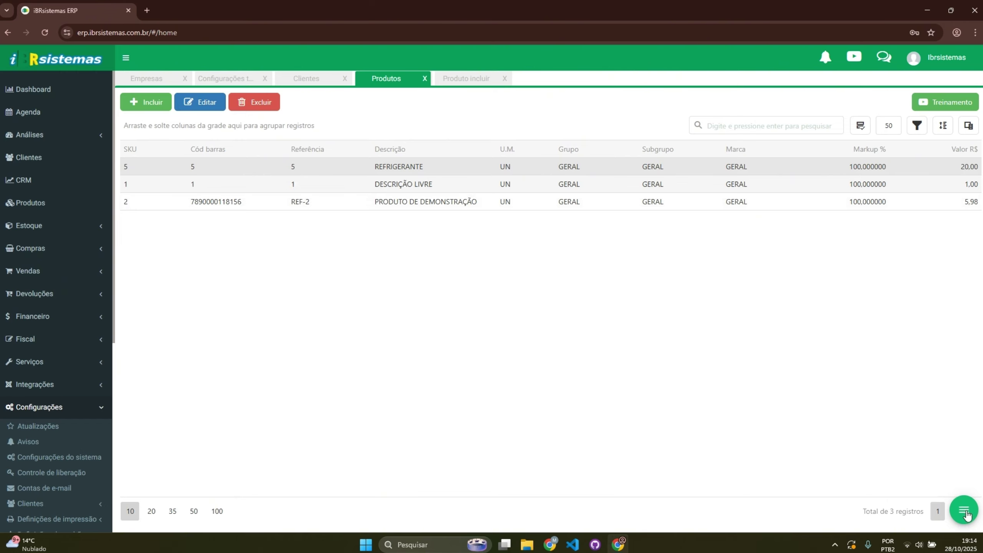
Step: Change REFRIGERANTE's sale price to 15 in Ajuste de preço and save the change
{"action": "left_click", "coordinate": [965, 512]}
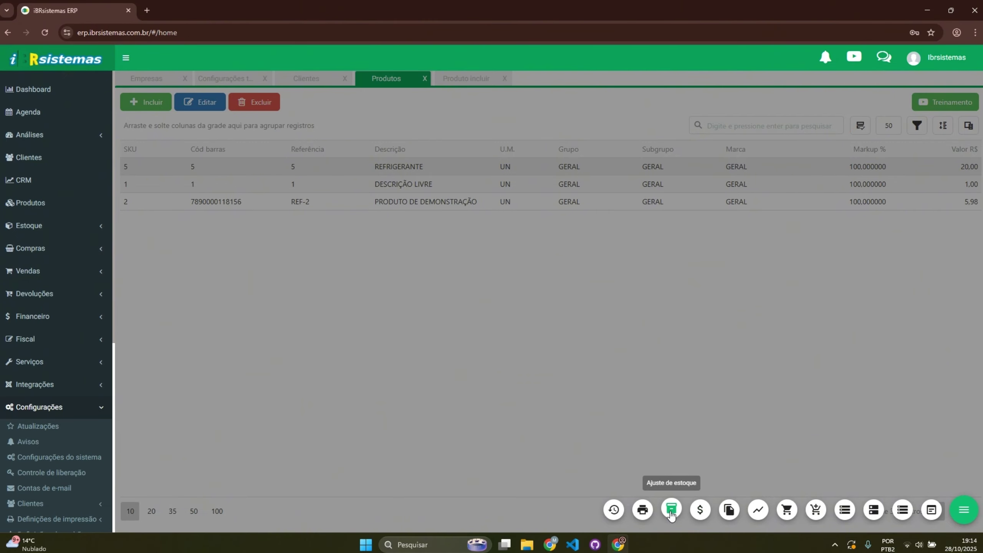
{"action": "left_click", "coordinate": [700, 509]}
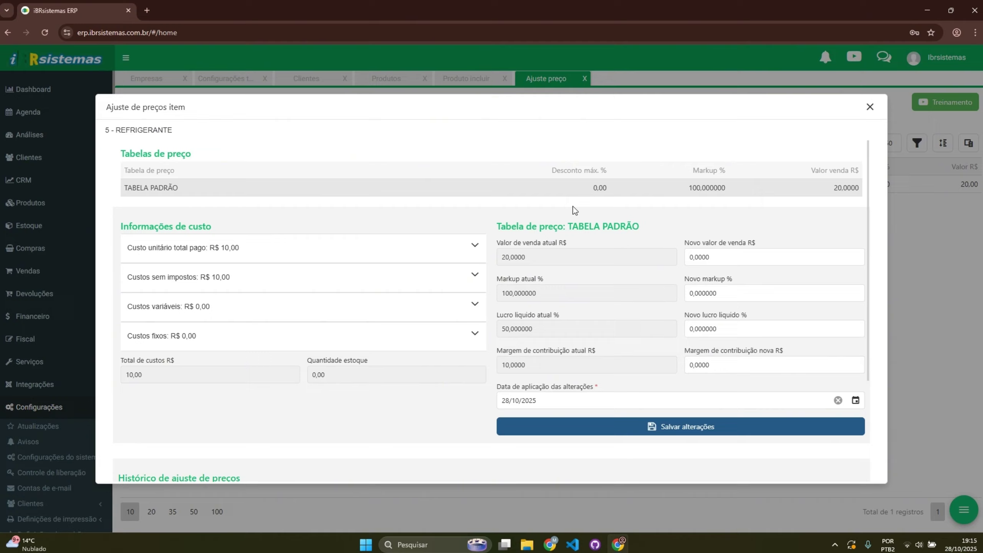
{"action": "left_click", "coordinate": [705, 257]}
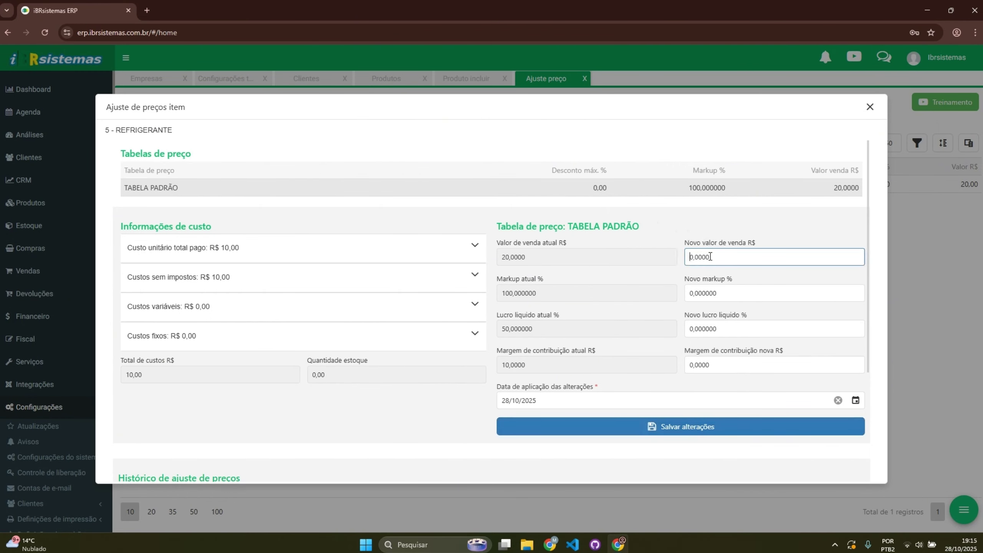
{"action": "left_click_drag", "start_coordinate": [710, 256], "coordinate": [678, 259]}
{"action": "type", "text": "15"}
{"action": "left_click", "coordinate": [665, 432]}
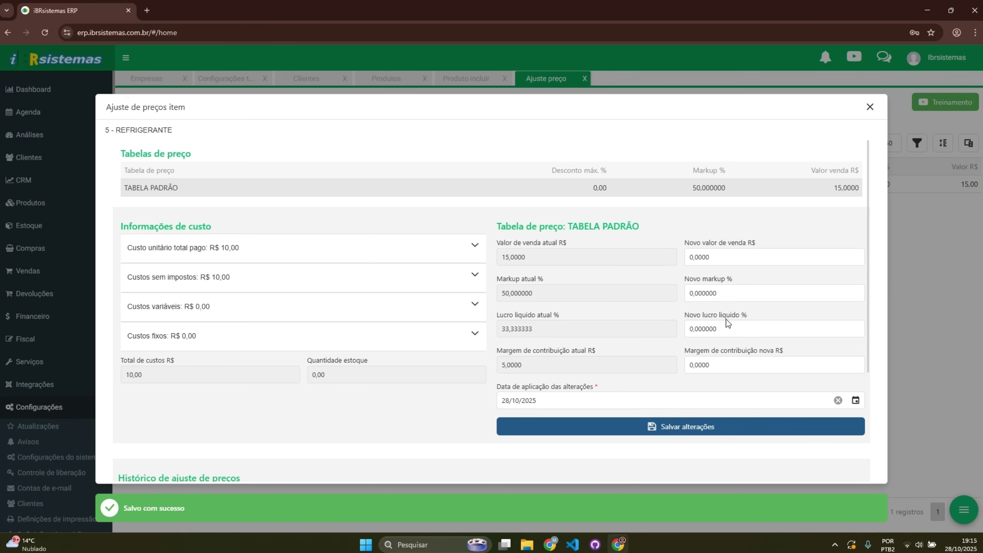
Step: Review the unit cost details and close the price adjustment window
{"action": "left_click", "coordinate": [291, 255]}
{"action": "scroll", "coordinate": [357, 289], "scroll_direction": "down", "scroll_amount": 5}
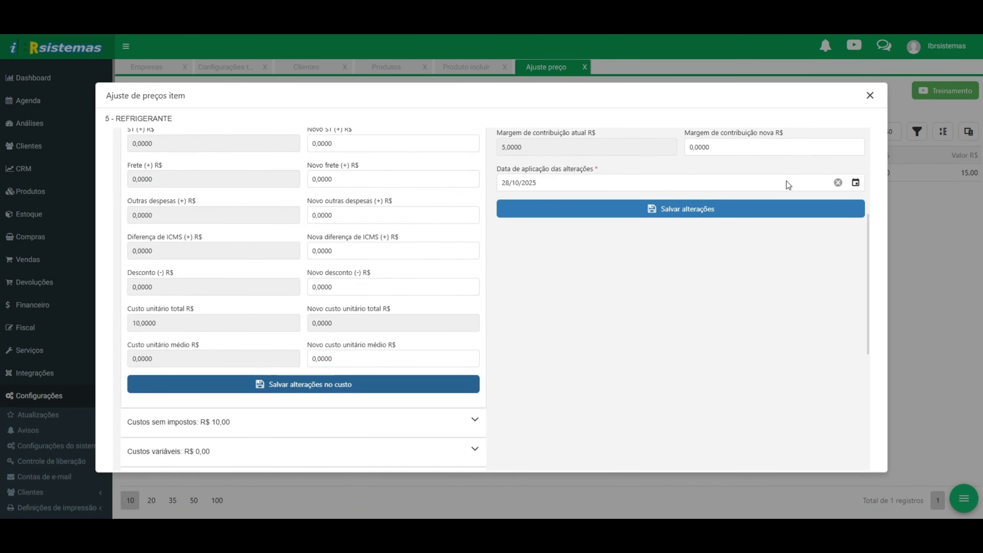
{"action": "left_click", "coordinate": [870, 107]}
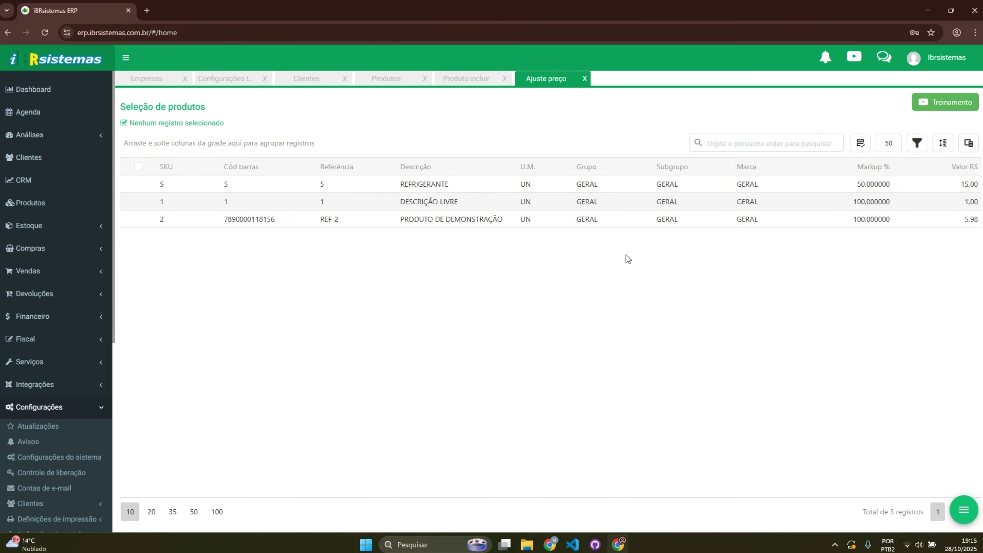
{"action": "left_click", "coordinate": [59, 272]}
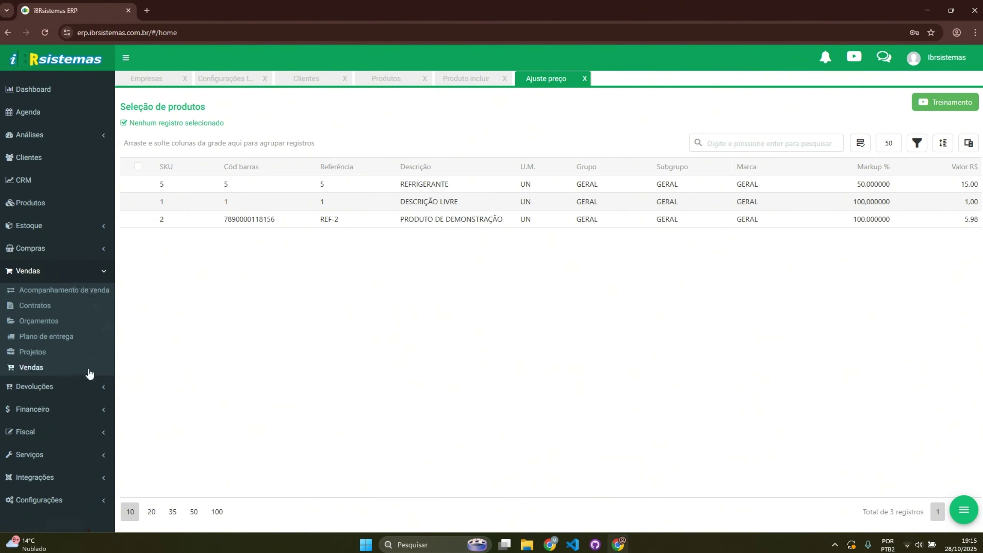
Step: Start a new sale for client PARANHANANET LTDA and advance to its items step
{"action": "left_click", "coordinate": [89, 370]}
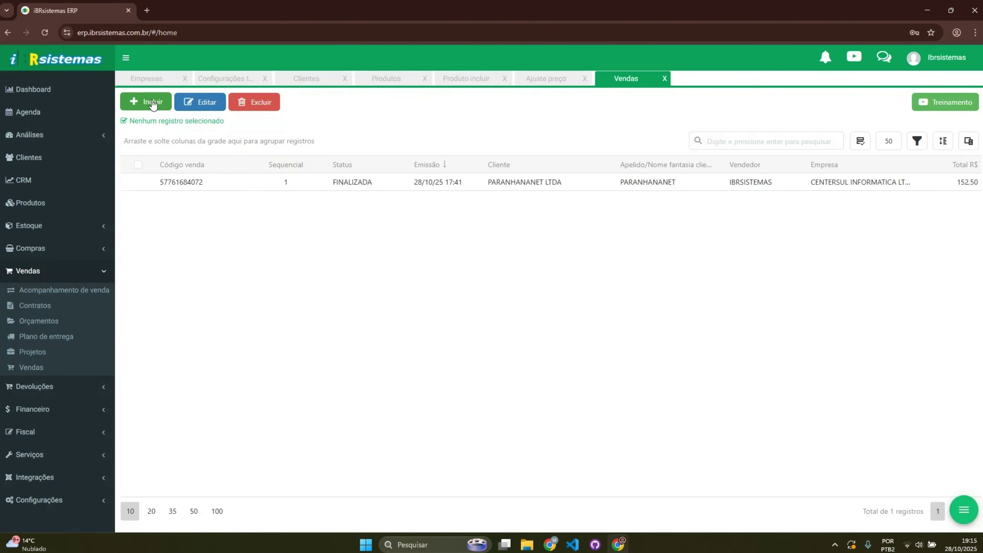
{"action": "left_click", "coordinate": [153, 102]}
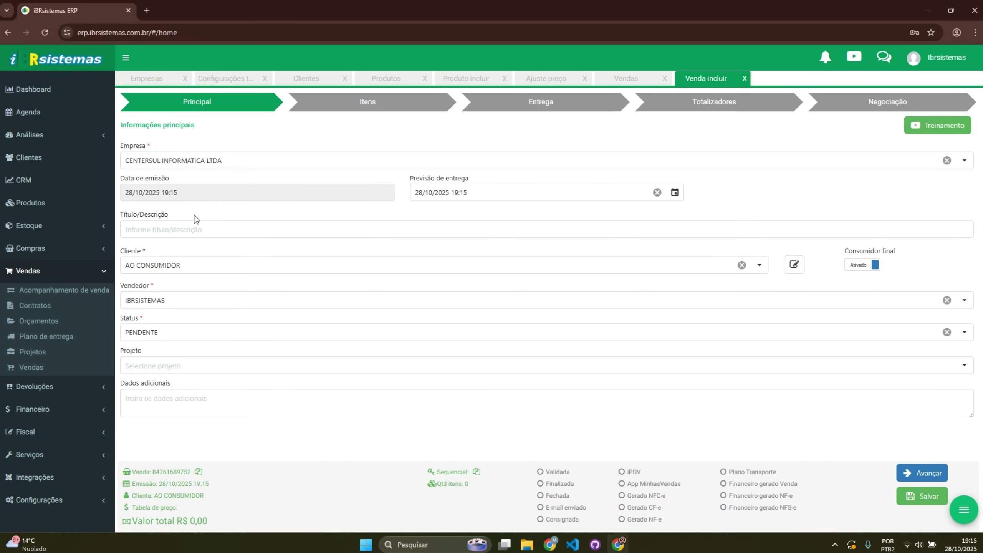
{"action": "left_click", "coordinate": [180, 267]}
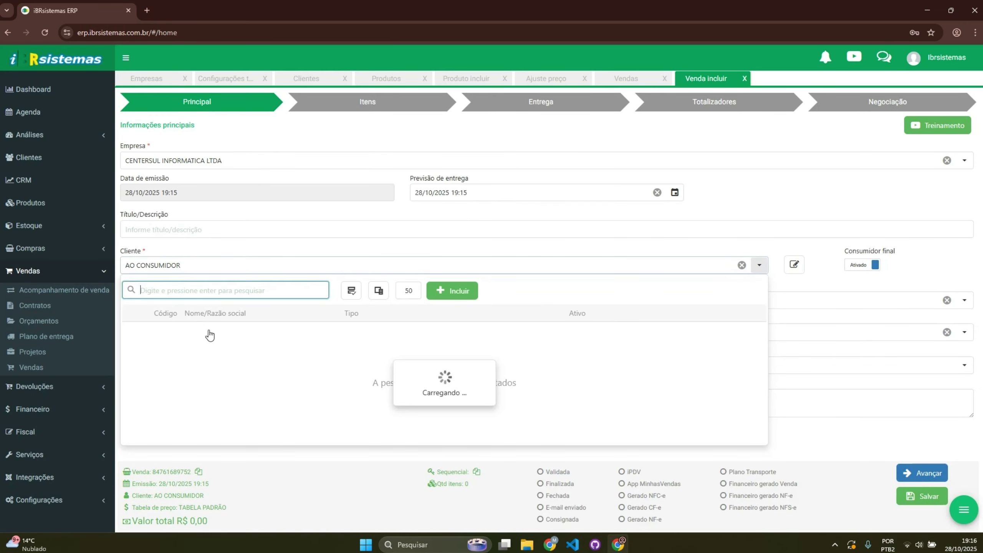
{"action": "left_click", "coordinate": [227, 336]}
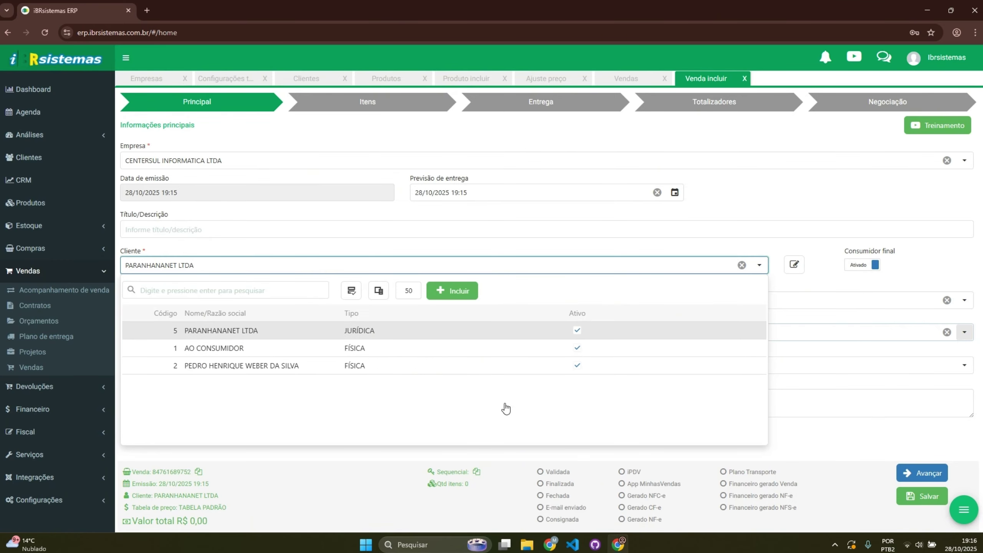
{"action": "left_click", "coordinate": [935, 480]}
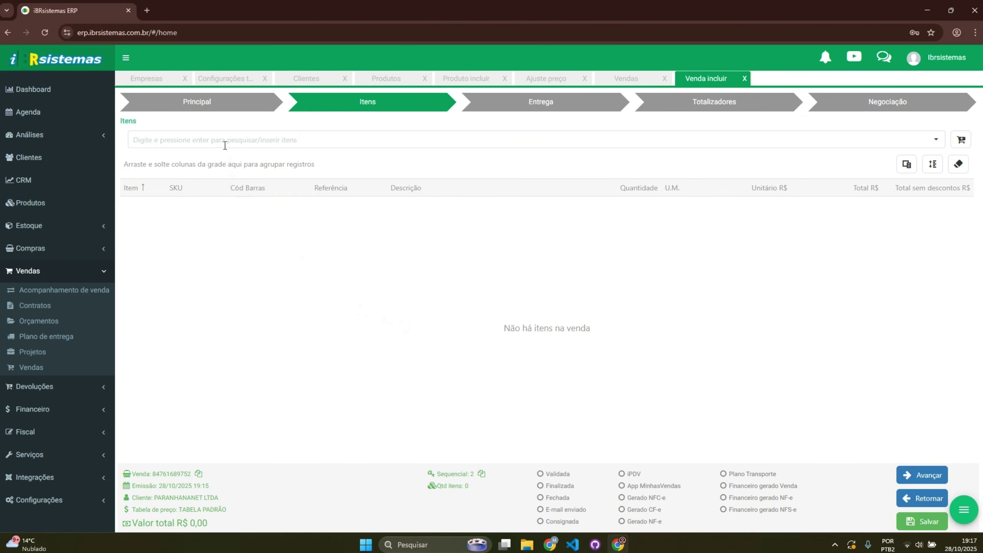
Step: Add 5 units of REFRIGERANTE at 15,00 to the sale and continue to delivery
{"action": "left_click", "coordinate": [937, 142]}
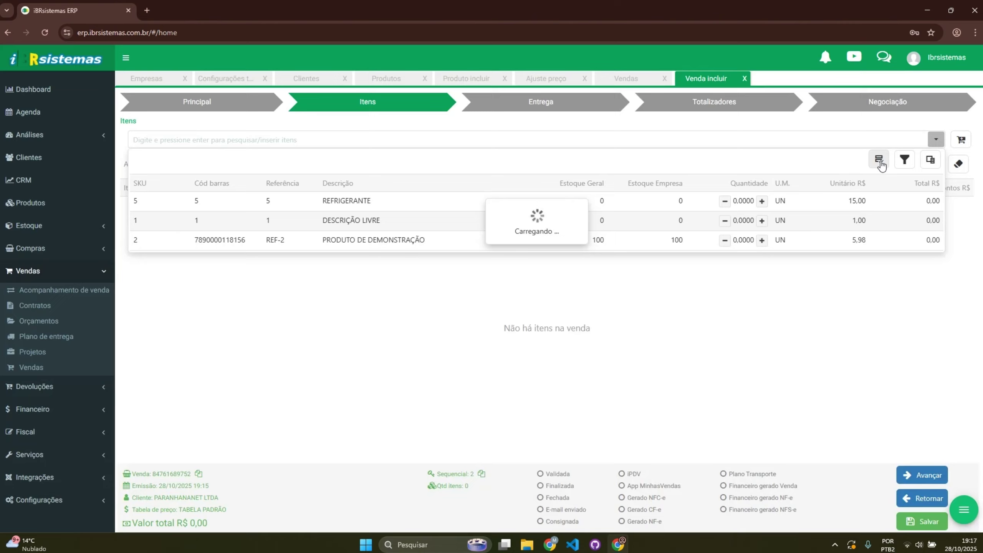
{"action": "left_click", "coordinate": [879, 159]}
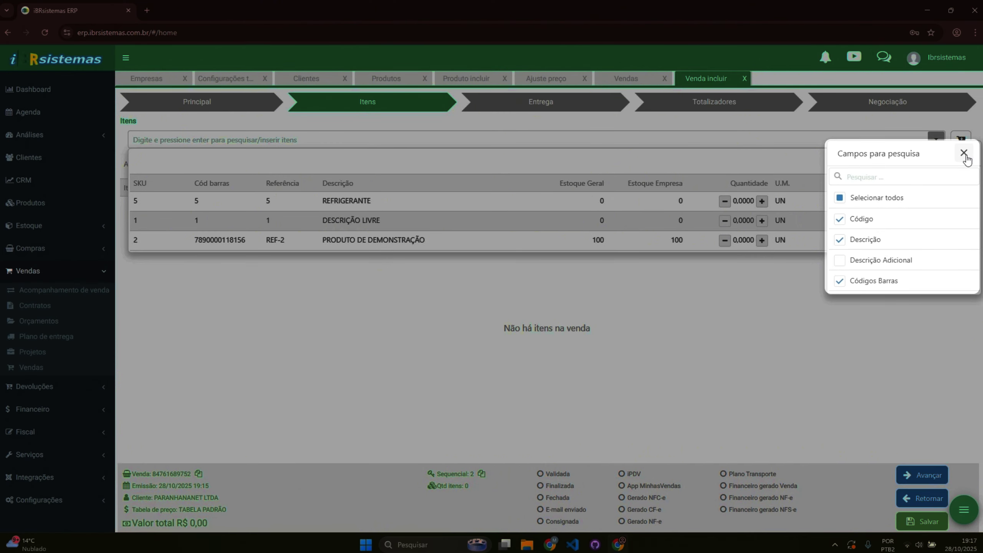
{"action": "left_click", "coordinate": [503, 155]}
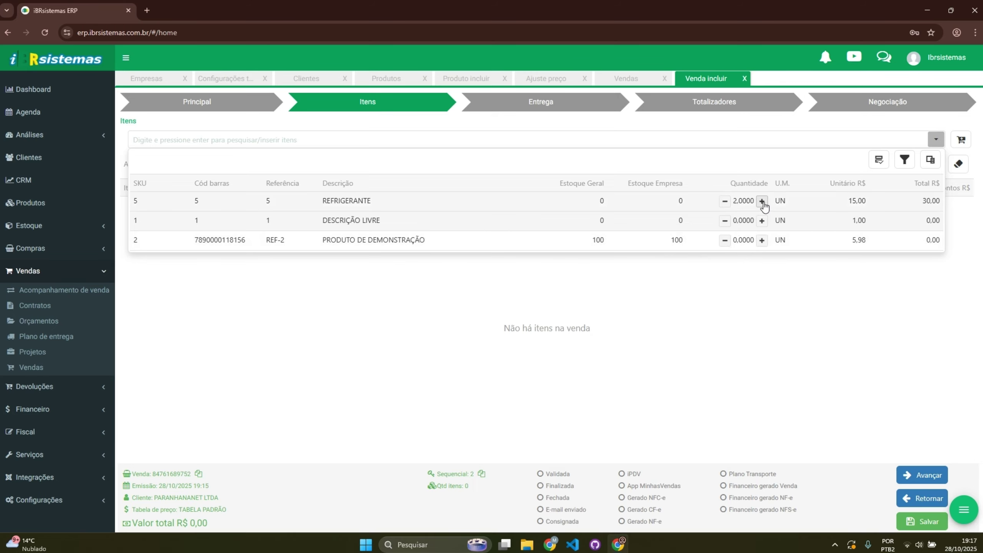
{"action": "left_click", "coordinate": [739, 298]}
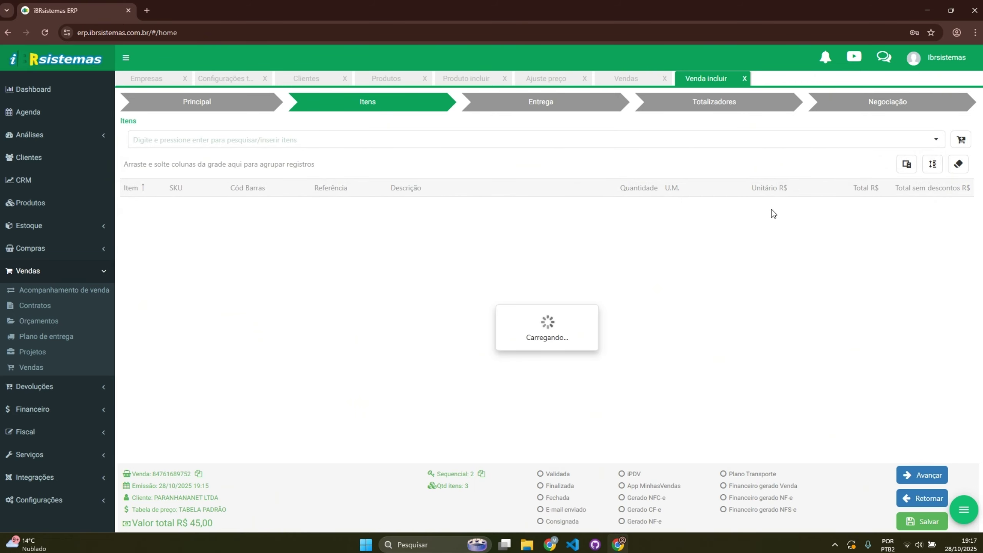
{"action": "left_click", "coordinate": [640, 203]}
{"action": "type", "text": "5"}
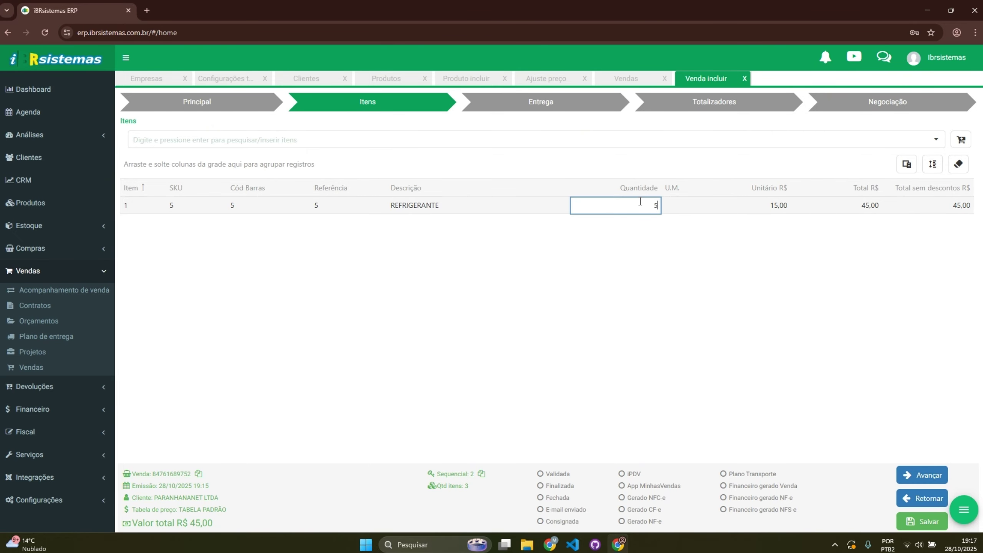
{"action": "key", "text": "Return"}
{"action": "left_click", "coordinate": [784, 205]}
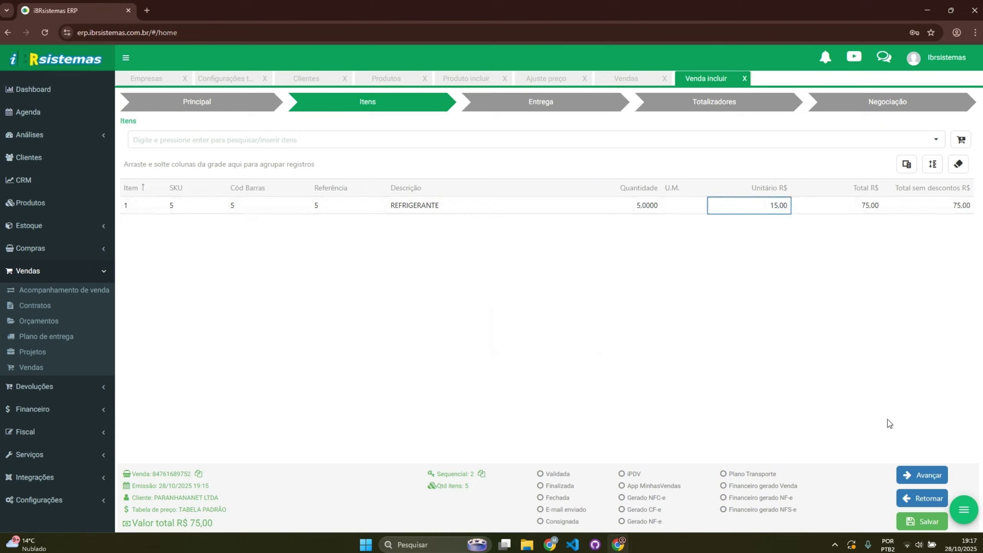
{"action": "left_click", "coordinate": [922, 475]}
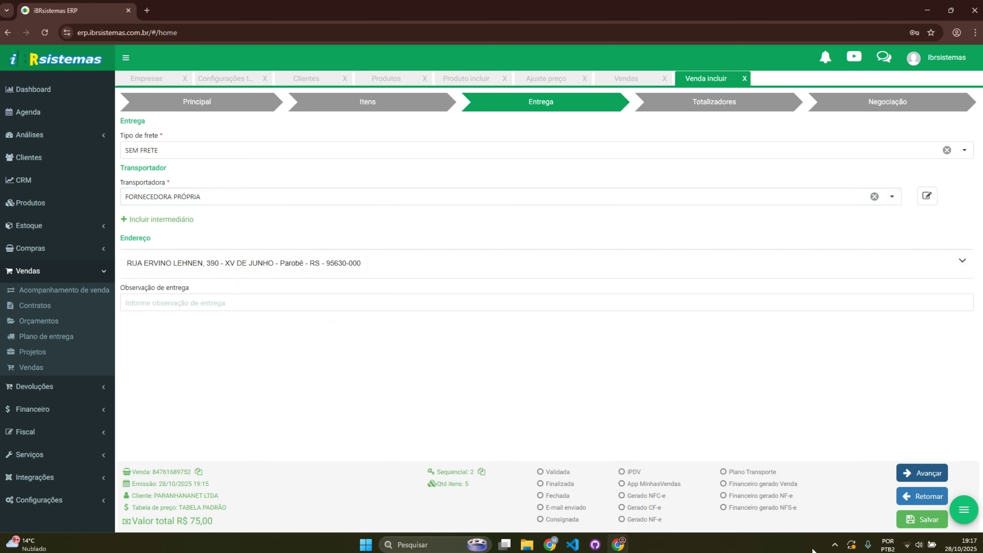
Step: Advance past the Entrega and Totalizadores steps to payment negotiation
{"action": "left_click", "coordinate": [929, 474]}
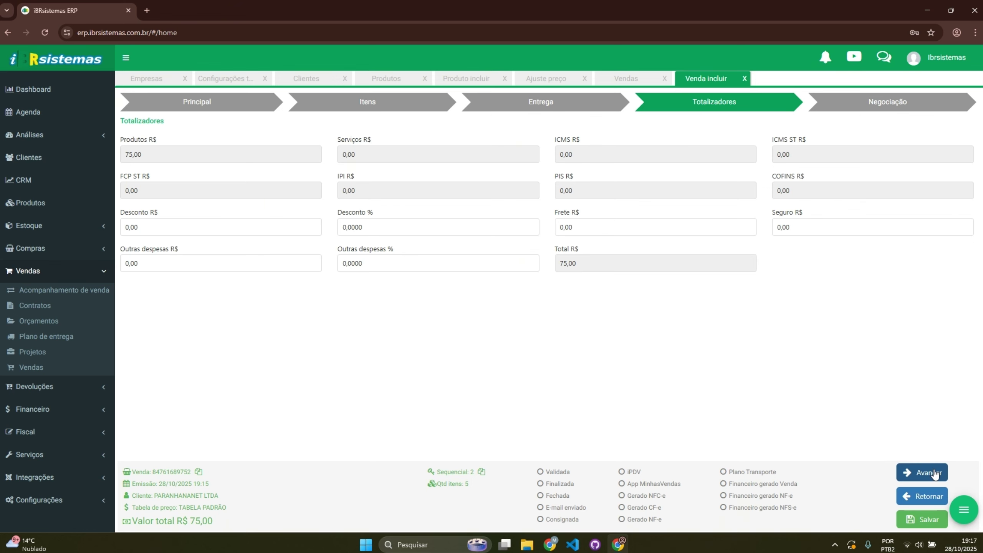
{"action": "left_click", "coordinate": [923, 472]}
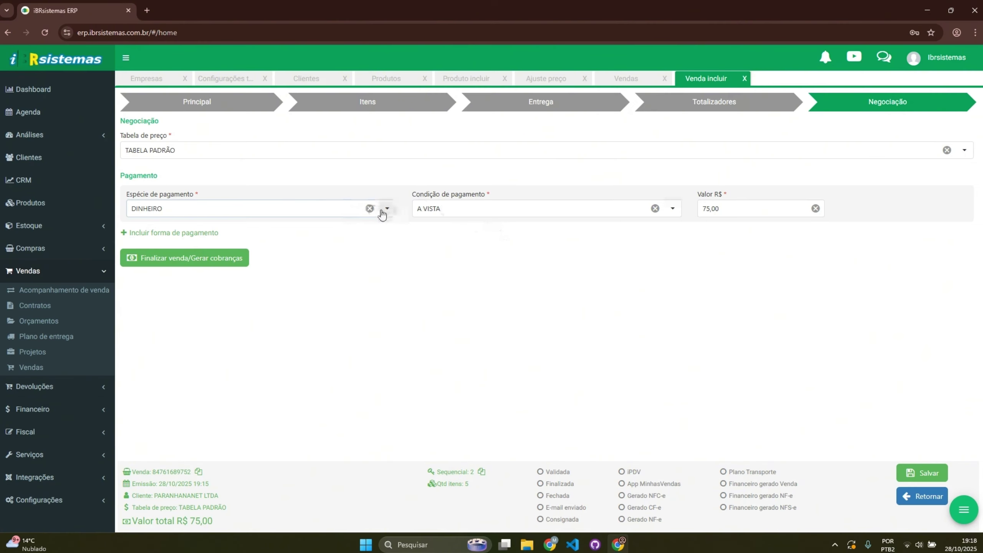
Step: Set payment to PIX, finalize the sale, and confirm generating the 75,00 charge
{"action": "left_click", "coordinate": [387, 208]}
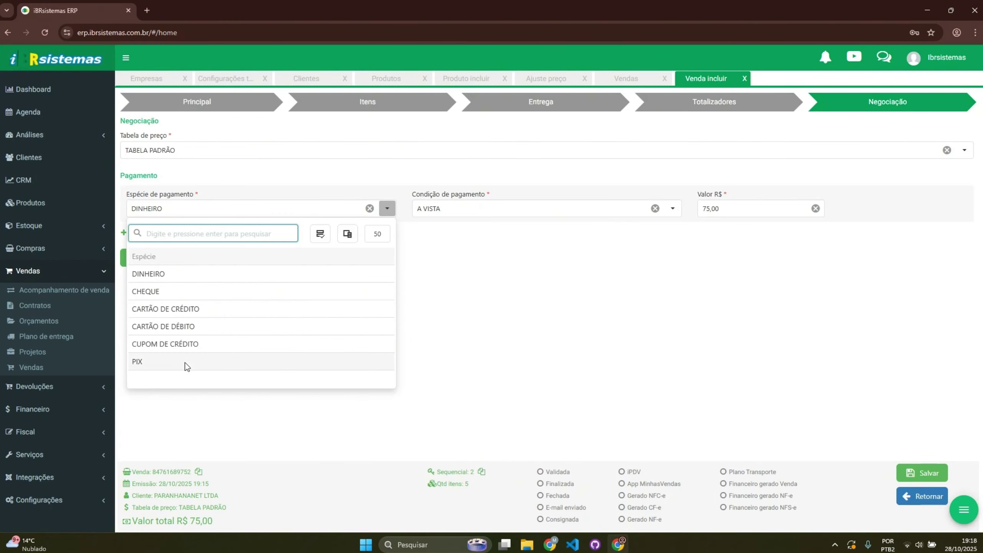
{"action": "left_click", "coordinate": [184, 362]}
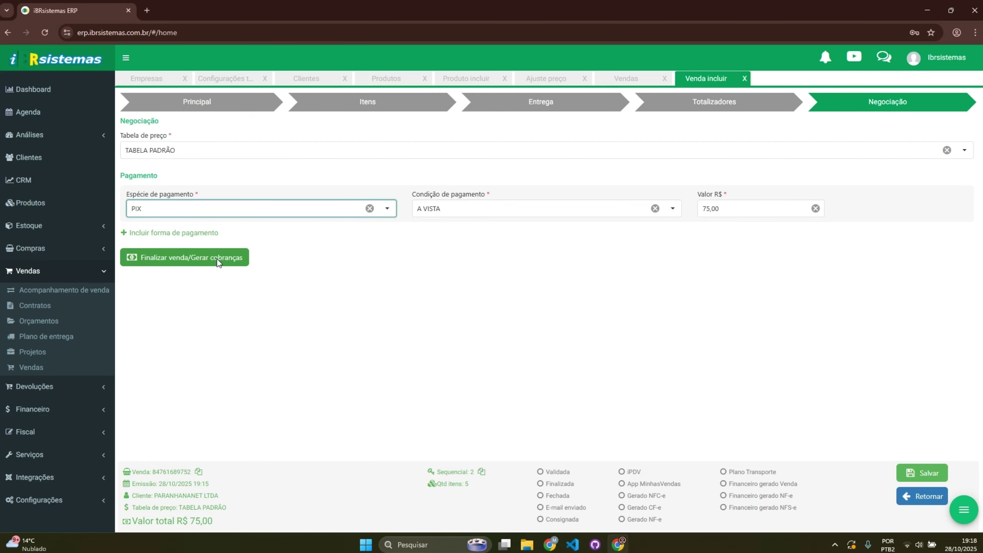
{"action": "left_click", "coordinate": [217, 260]}
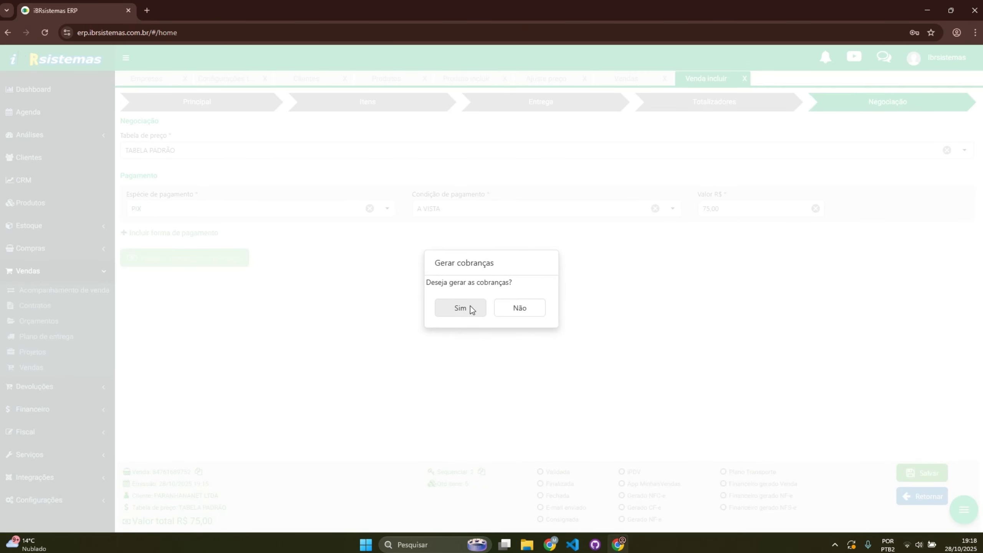
{"action": "left_click", "coordinate": [466, 305]}
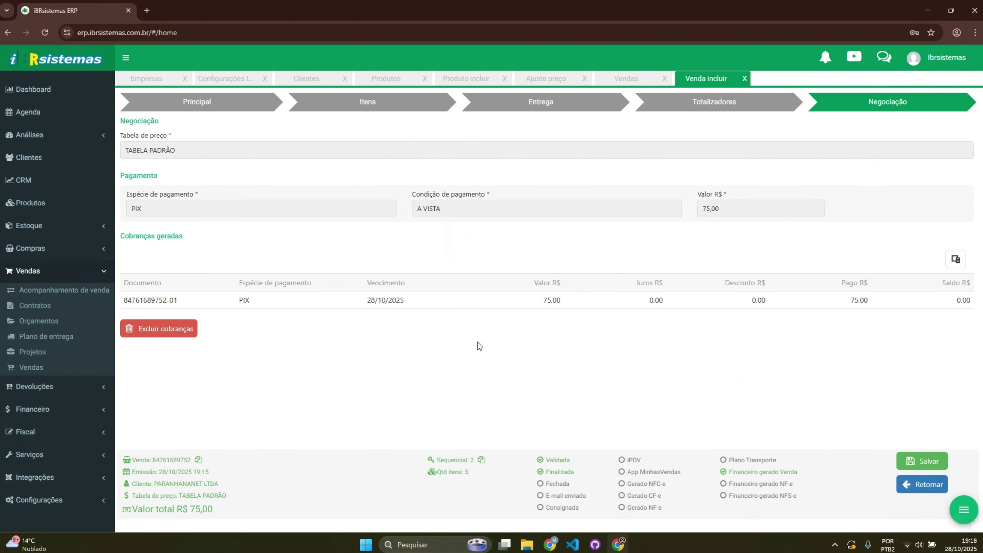
{"action": "left_click", "coordinate": [965, 518]}
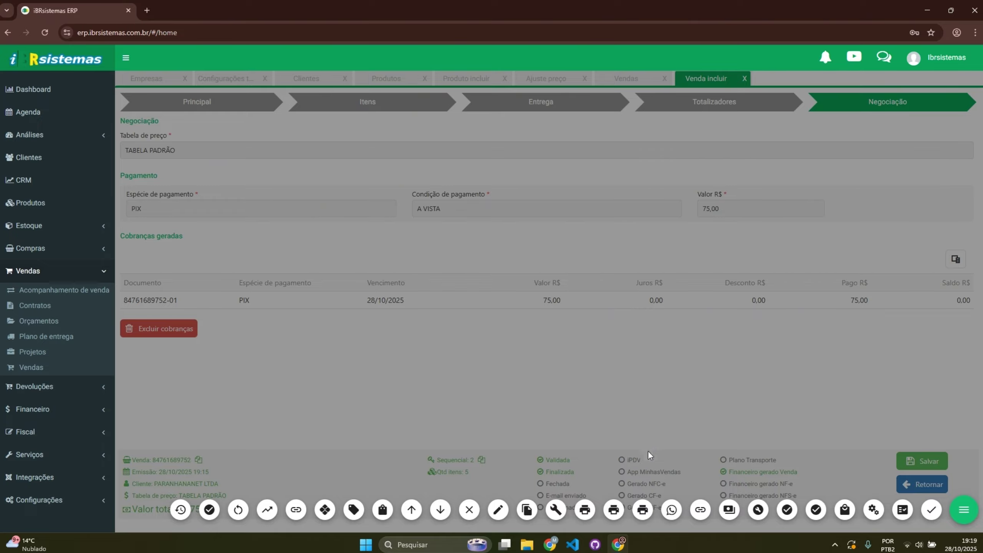
Step: Generate an NF-e from the sale and step through to its totals
{"action": "left_click", "coordinate": [788, 507]}
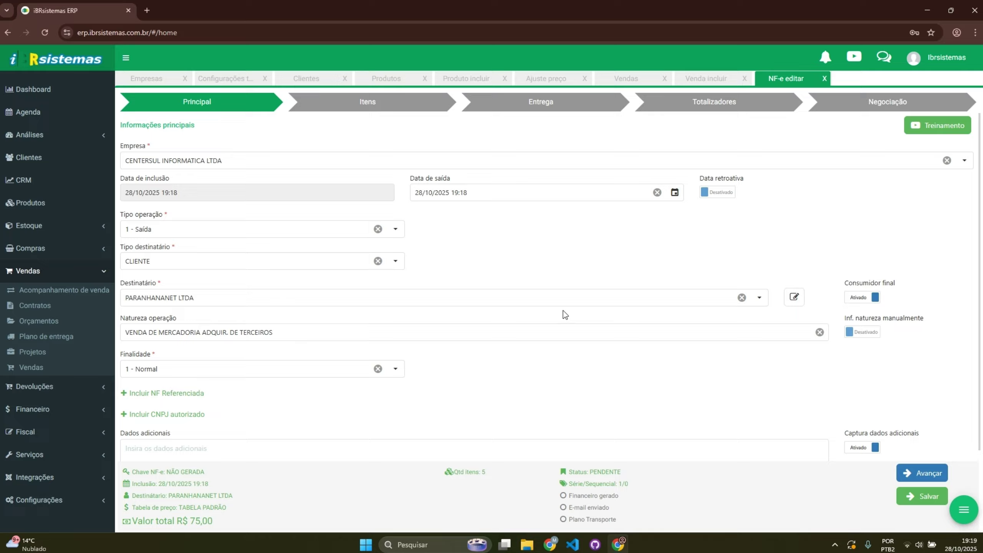
{"action": "left_click", "coordinate": [434, 111]}
{"action": "left_click", "coordinate": [541, 108]}
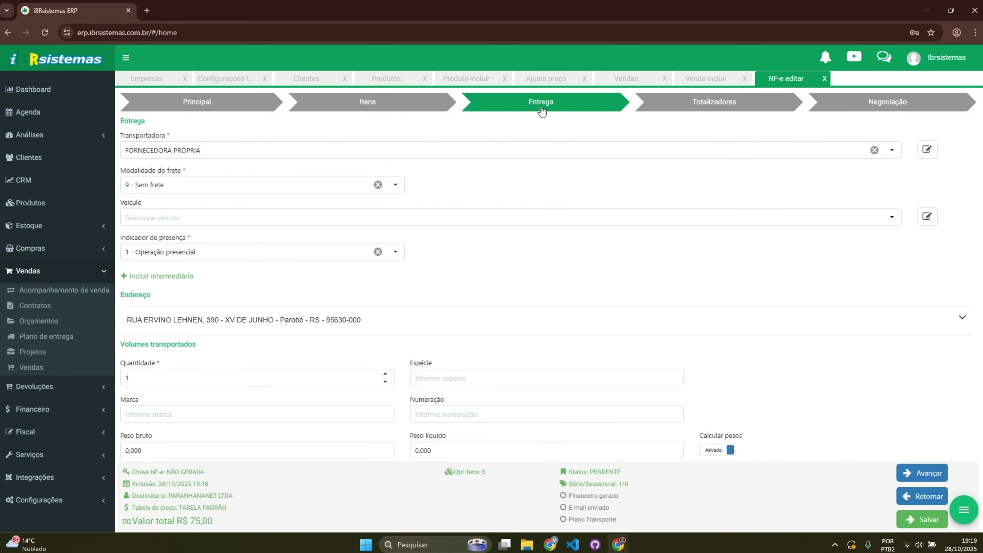
{"action": "left_click", "coordinate": [715, 111]}
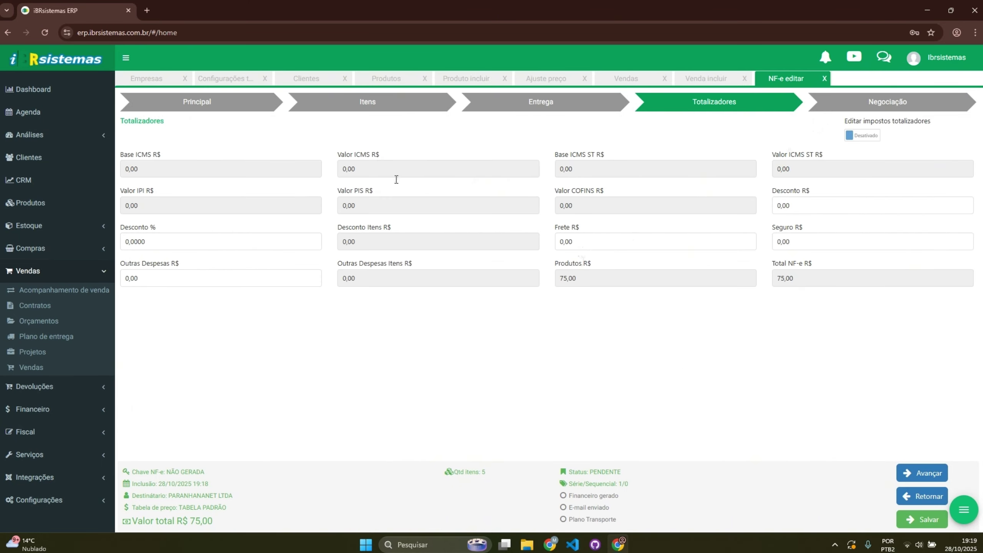
Step: Try a 5% invoice discount, set it back to 0%, then go to Negociação
{"action": "left_click", "coordinate": [125, 241]}
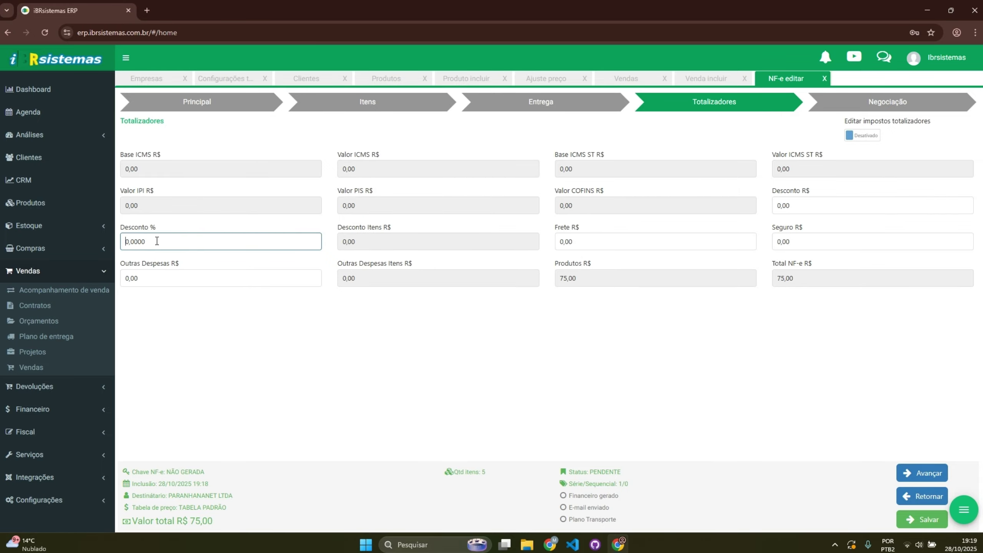
{"action": "key", "text": "ctrl+a"}
{"action": "type", "text": "5"}
{"action": "left_click", "coordinate": [480, 444]}
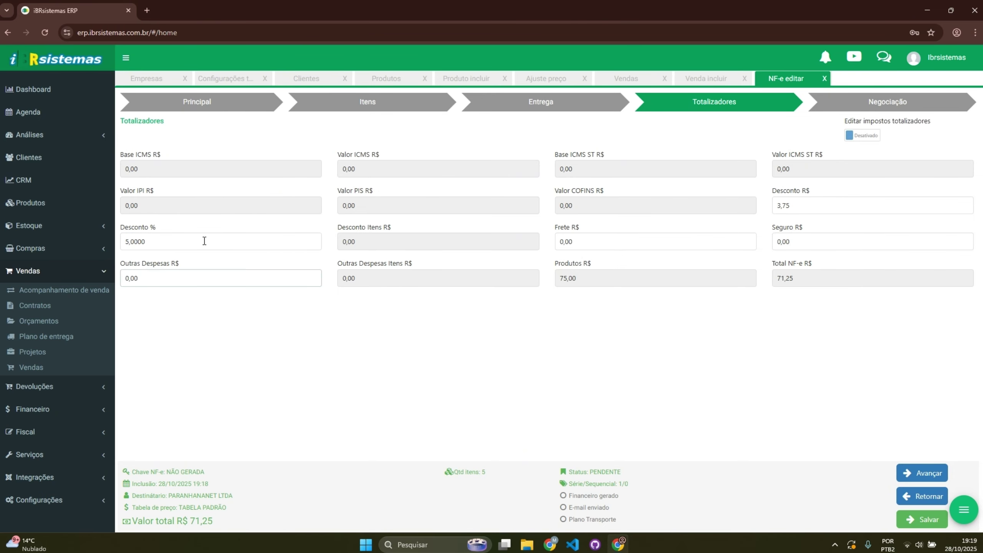
{"action": "left_click", "coordinate": [127, 241]}
{"action": "key", "text": "ctrl+a"}
{"action": "type", "text": "0"}
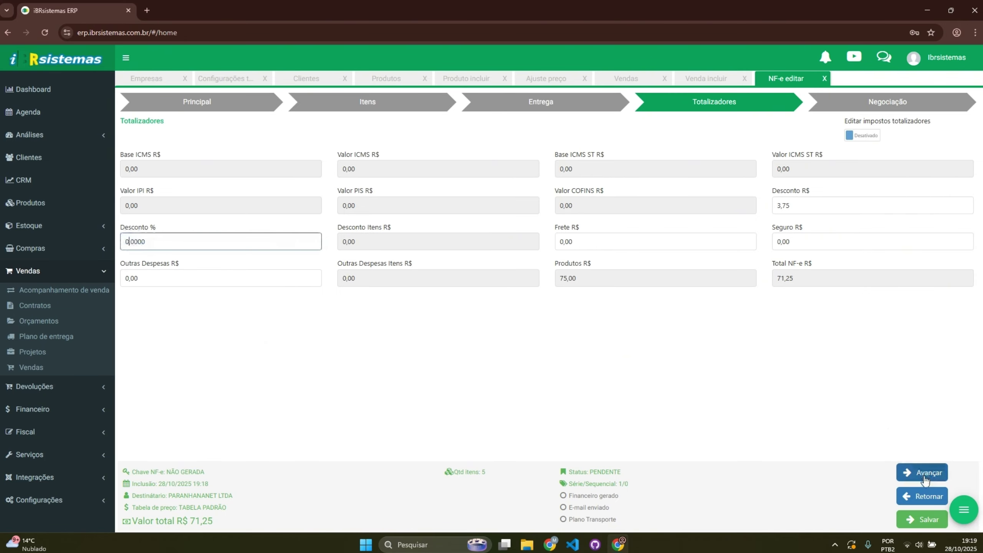
{"action": "left_click", "coordinate": [923, 476]}
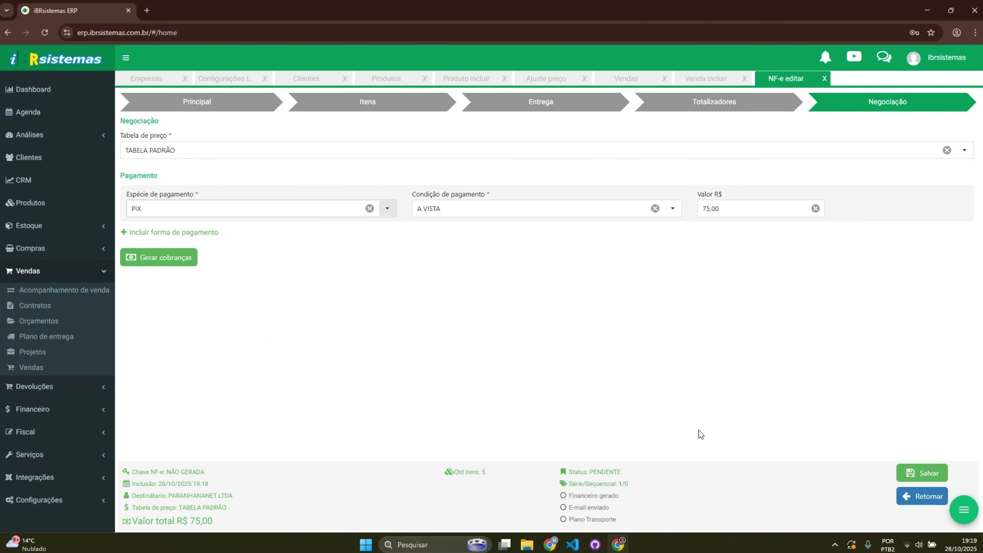
Step: Capture the PIX invoices for the NF-e and print the dispatch draft
{"action": "left_click", "coordinate": [963, 510]}
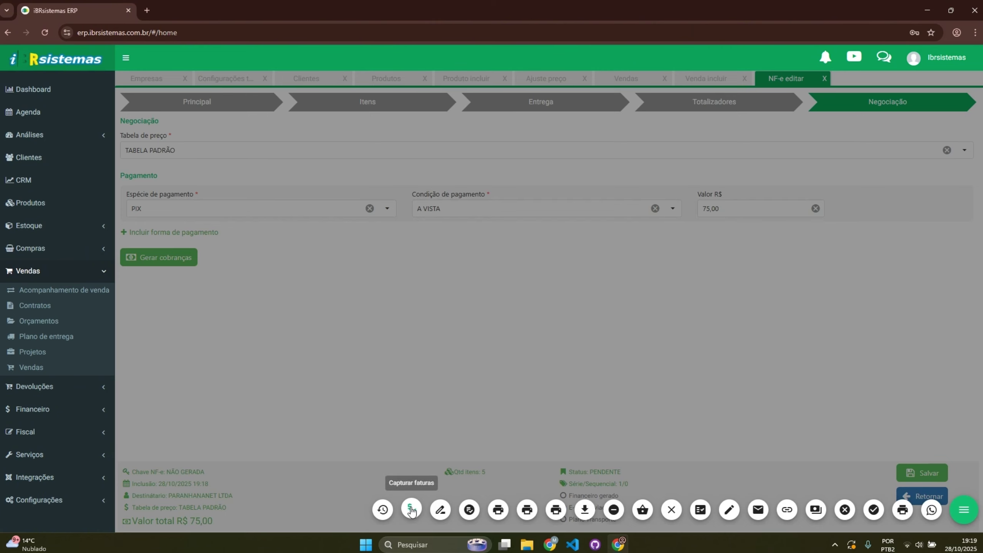
{"action": "left_click", "coordinate": [411, 511]}
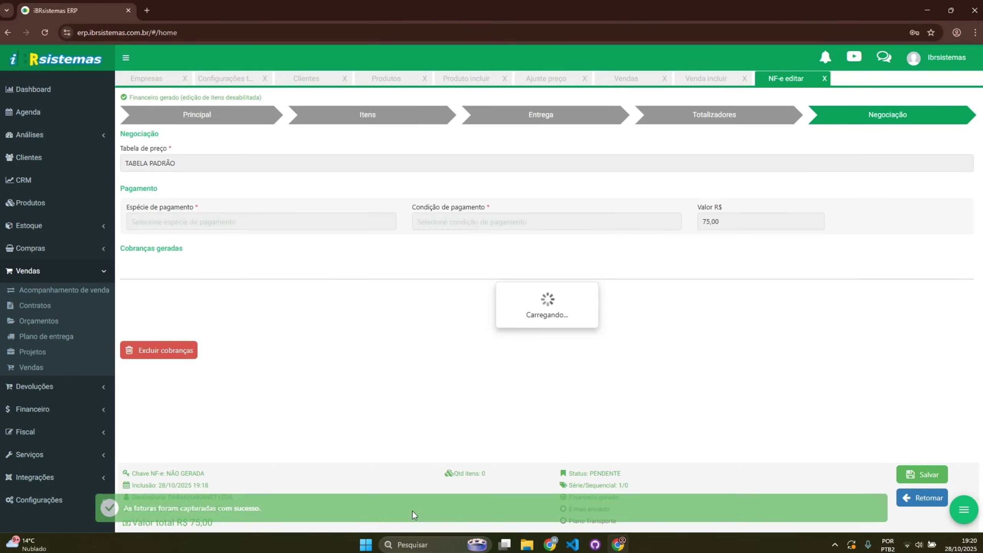
{"action": "left_click", "coordinate": [963, 509]}
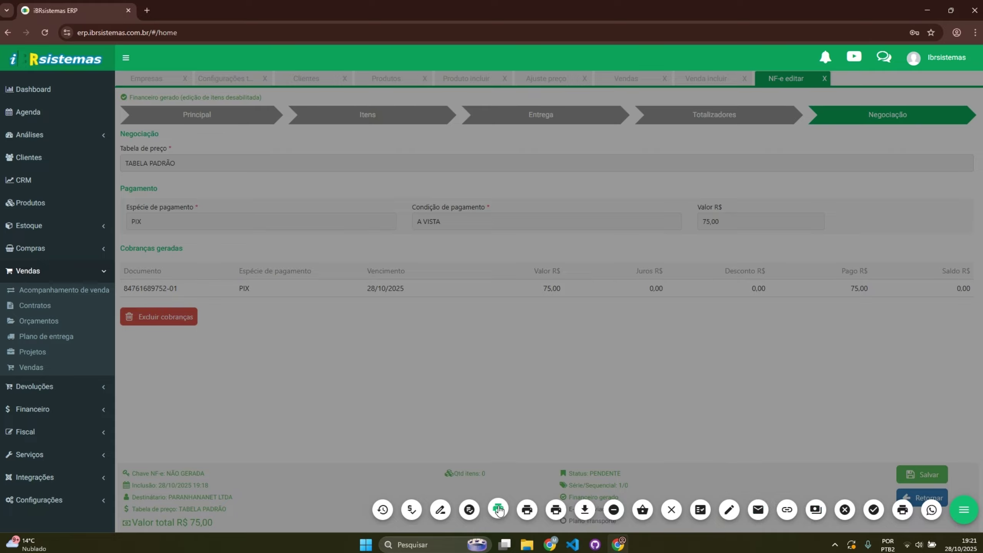
{"action": "left_click", "coordinate": [471, 508]}
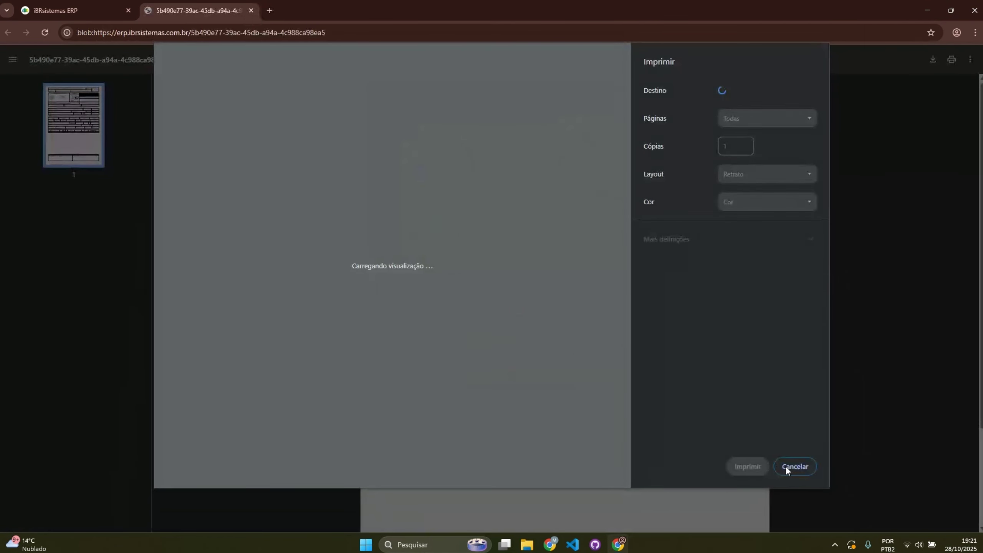
Step: Dismiss the print dialog over the DANFE preview and return to the ERP tab
{"action": "left_click", "coordinate": [788, 466]}
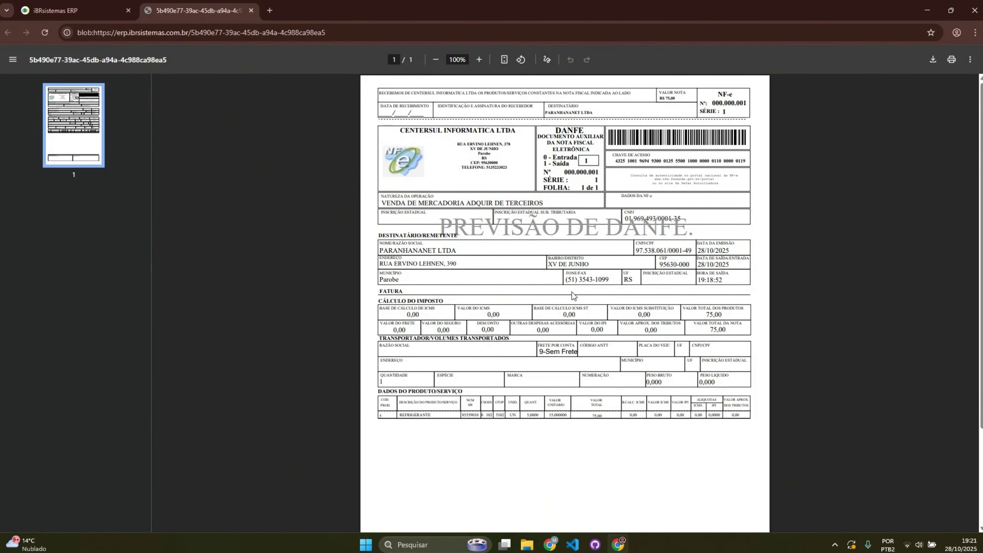
{"action": "left_click", "coordinate": [70, 11]}
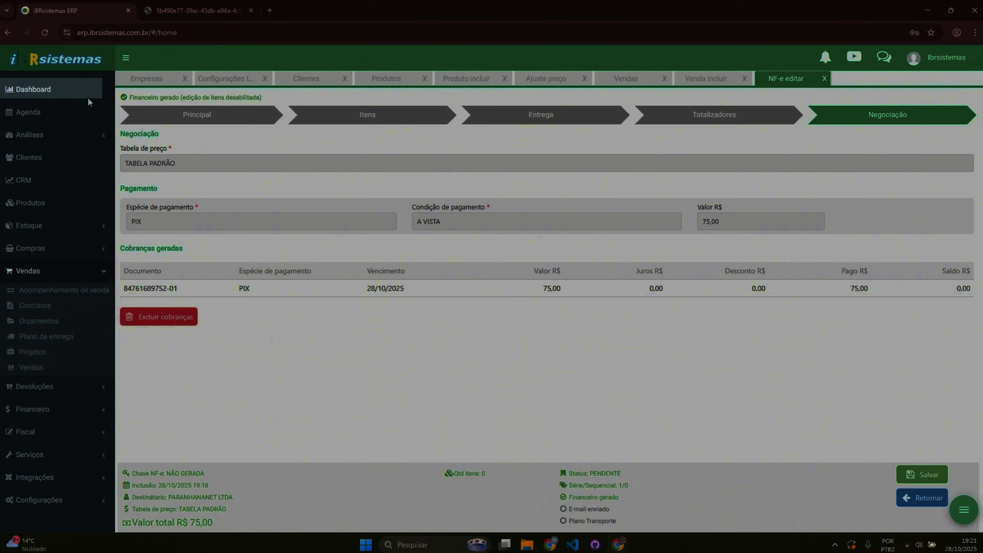
Step: View the sales Dashboard for 01/10/2025–31/10/2025, showing R$ 227,50 in October sales
{"action": "left_click", "coordinate": [56, 93]}
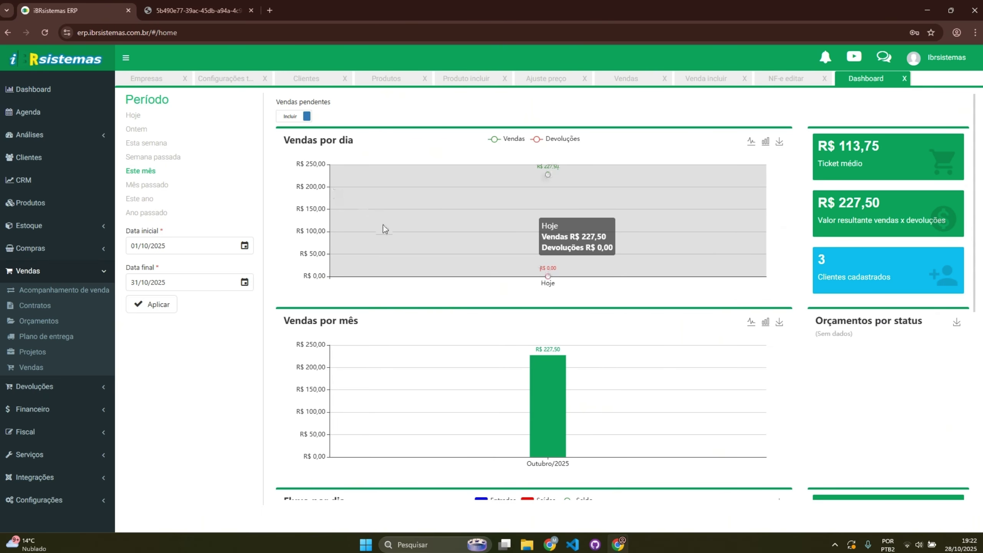
{"action": "scroll", "coordinate": [437, 338], "scroll_direction": "down", "scroll_amount": 1}
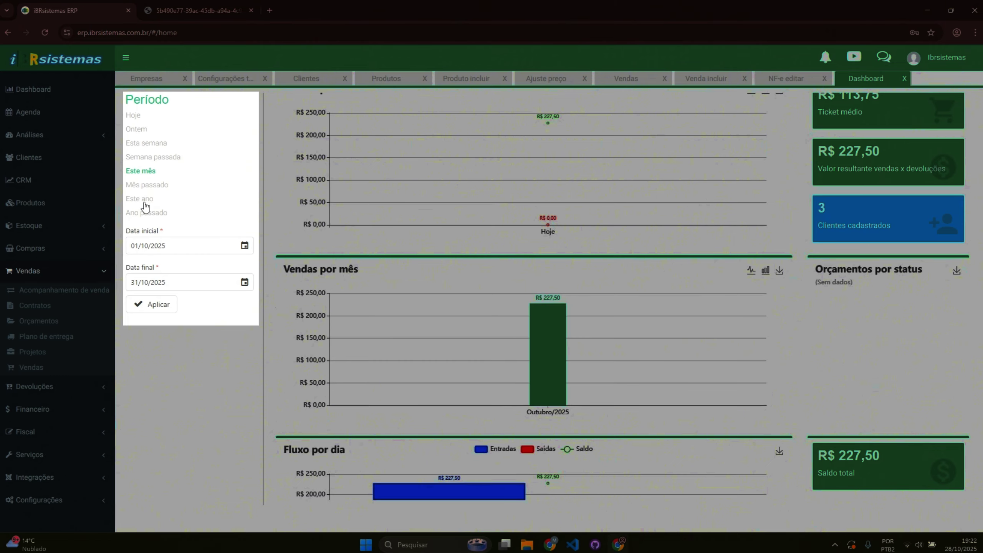
{"action": "left_click", "coordinate": [143, 200]}
{"action": "left_click", "coordinate": [136, 245]}
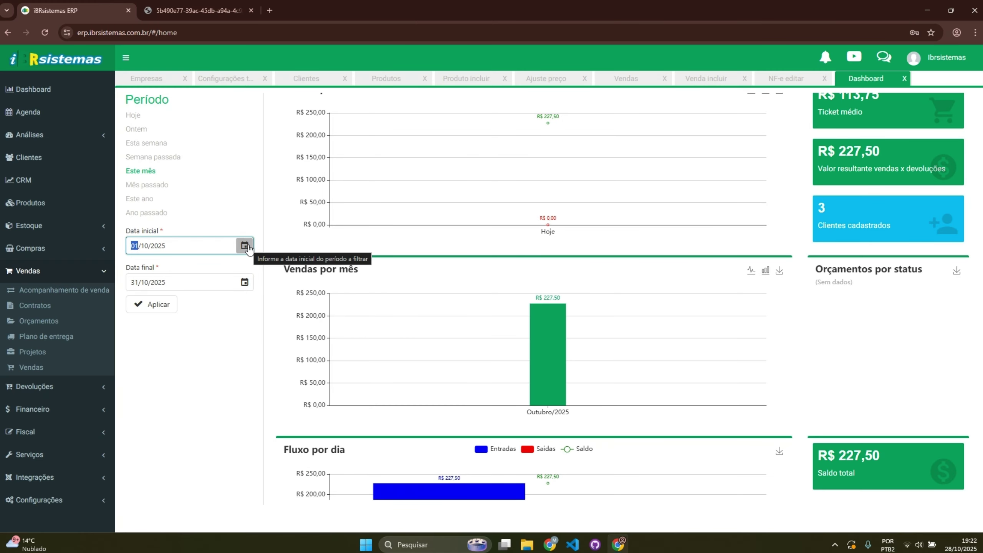
{"action": "left_click", "coordinate": [244, 245]}
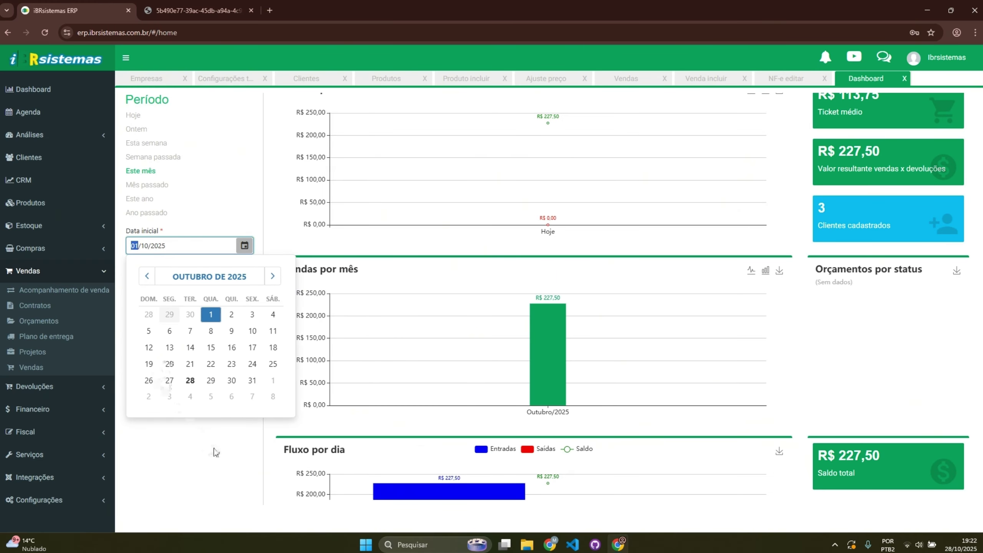
{"action": "scroll", "coordinate": [213, 450], "scroll_direction": "down", "scroll_amount": 1}
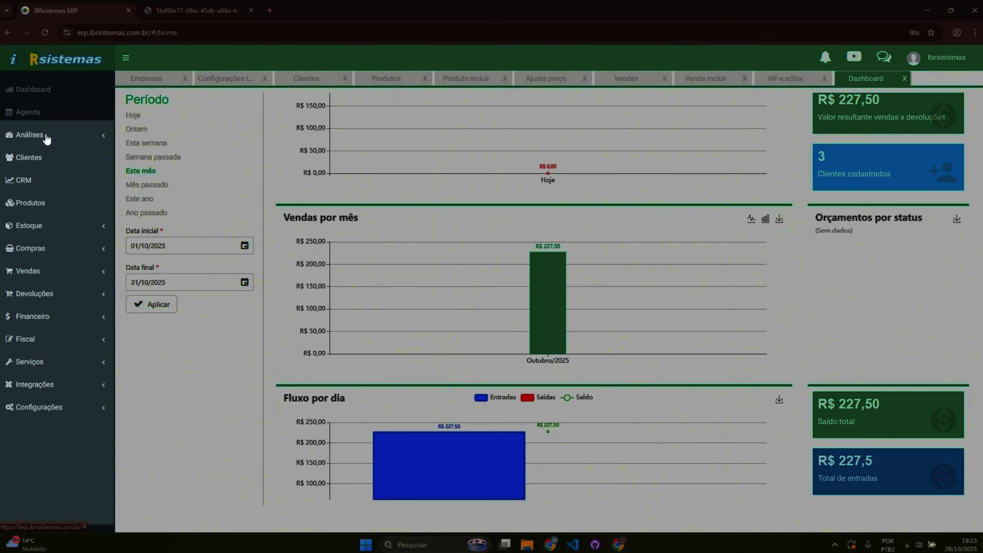
{"action": "left_click", "coordinate": [46, 136]}
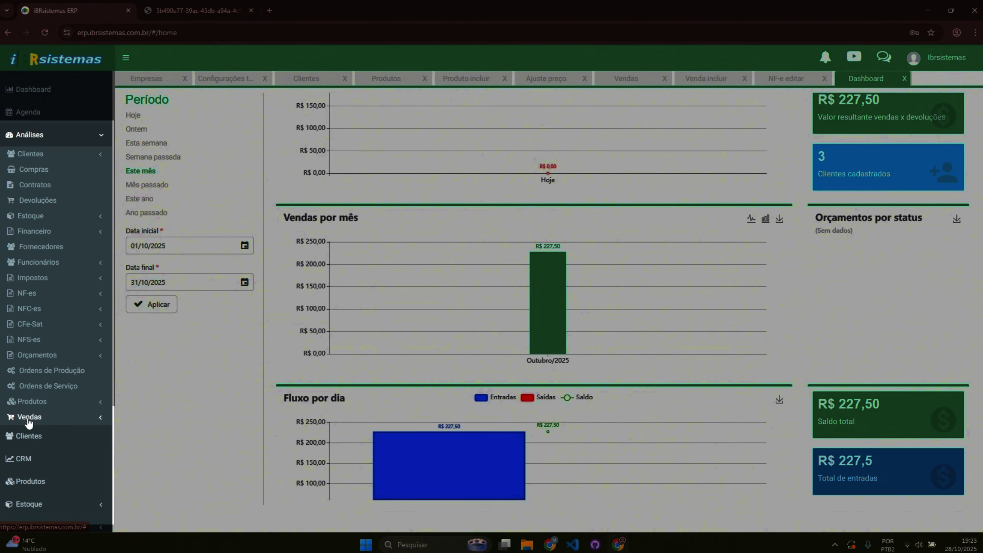
Step: Run Análise geral vendas excluding consigned sales, giving two sales totalling R$ 227,50
{"action": "left_click", "coordinate": [29, 418]}
{"action": "left_click", "coordinate": [44, 434]}
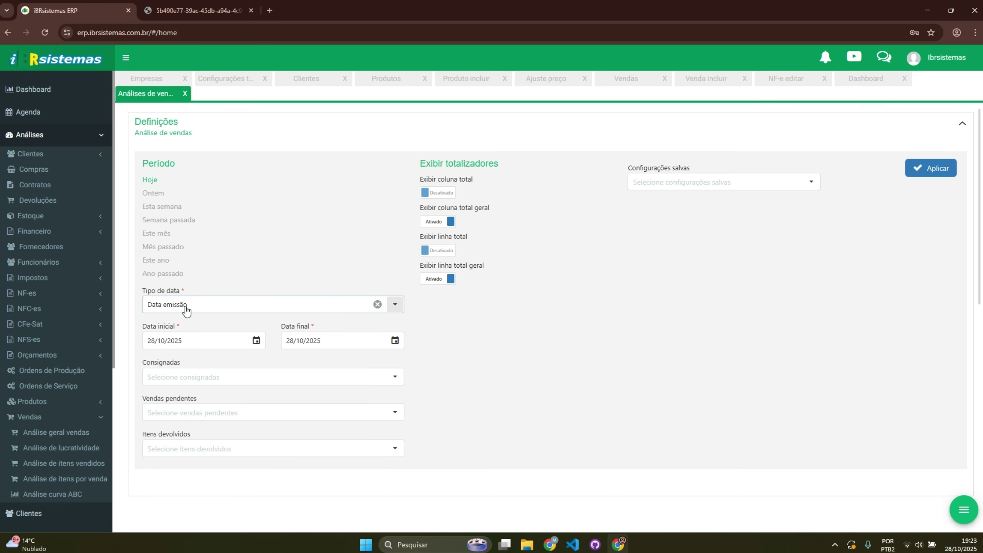
{"action": "left_click", "coordinate": [193, 381]}
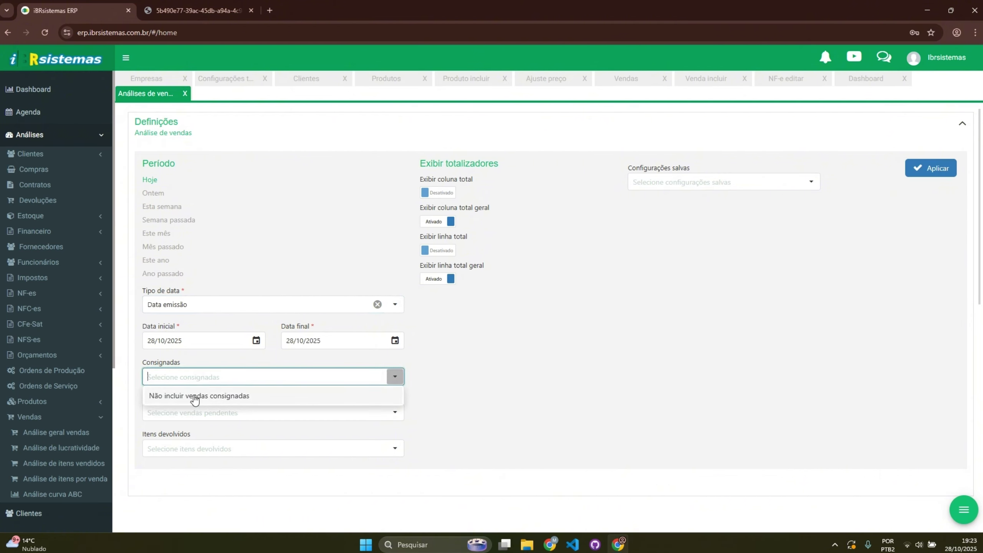
{"action": "left_click", "coordinate": [195, 397]}
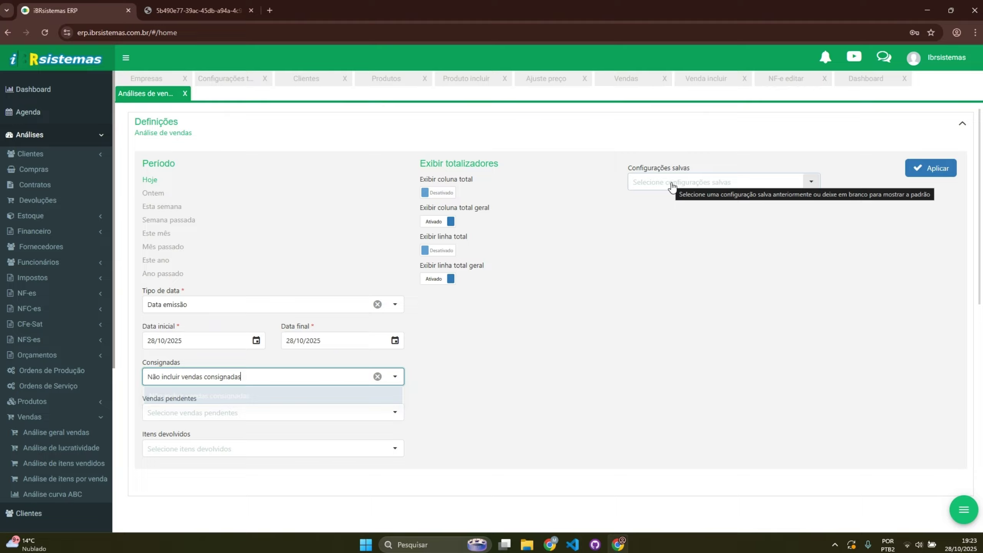
{"action": "left_click", "coordinate": [924, 170]}
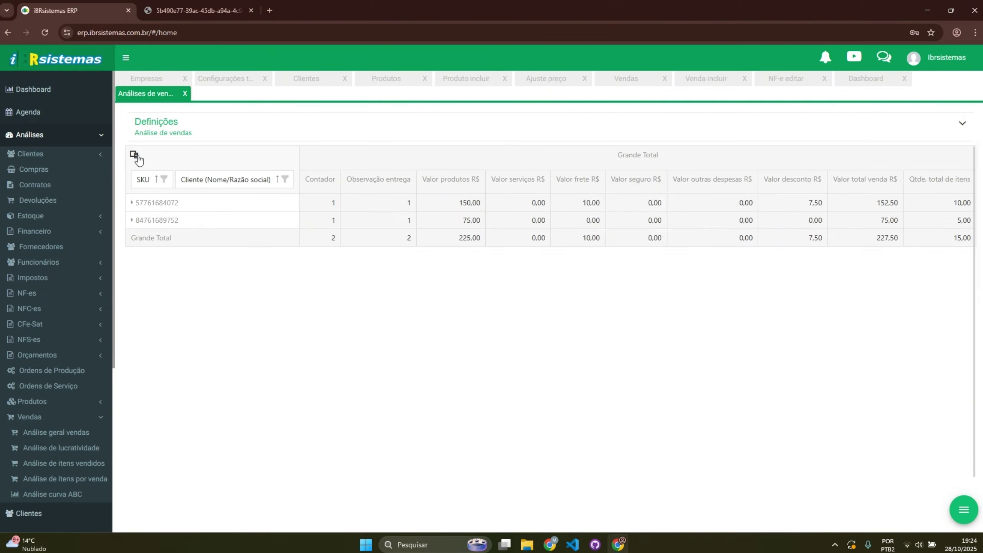
{"action": "left_click", "coordinate": [135, 155]}
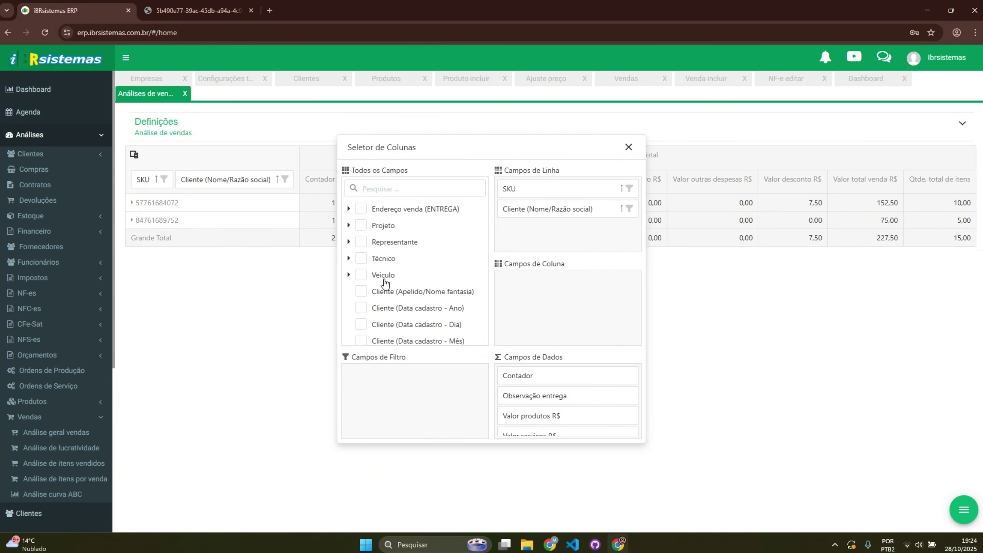
{"action": "left_click_drag", "start_coordinate": [419, 275], "coordinate": [537, 312]}
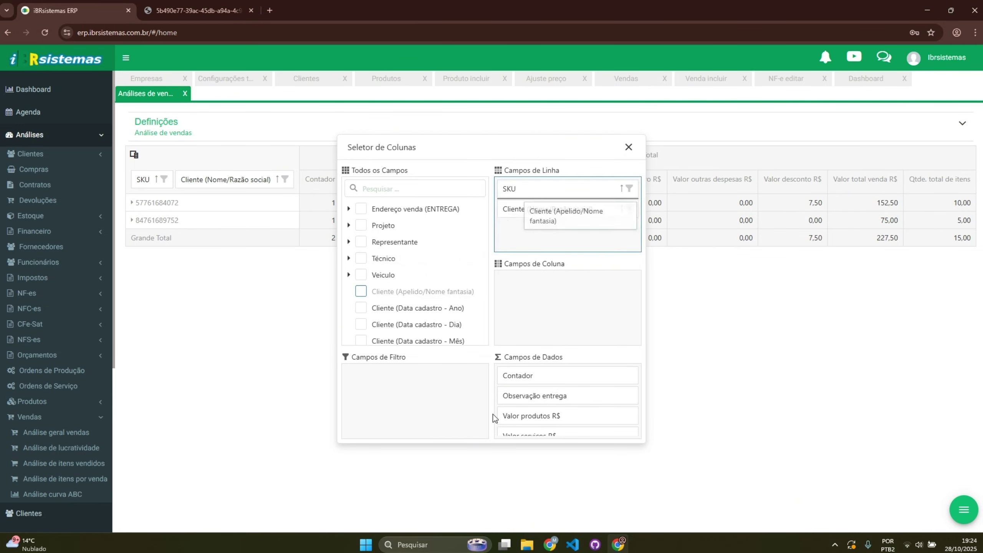
{"action": "left_click_drag", "start_coordinate": [493, 414], "coordinate": [419, 302]}
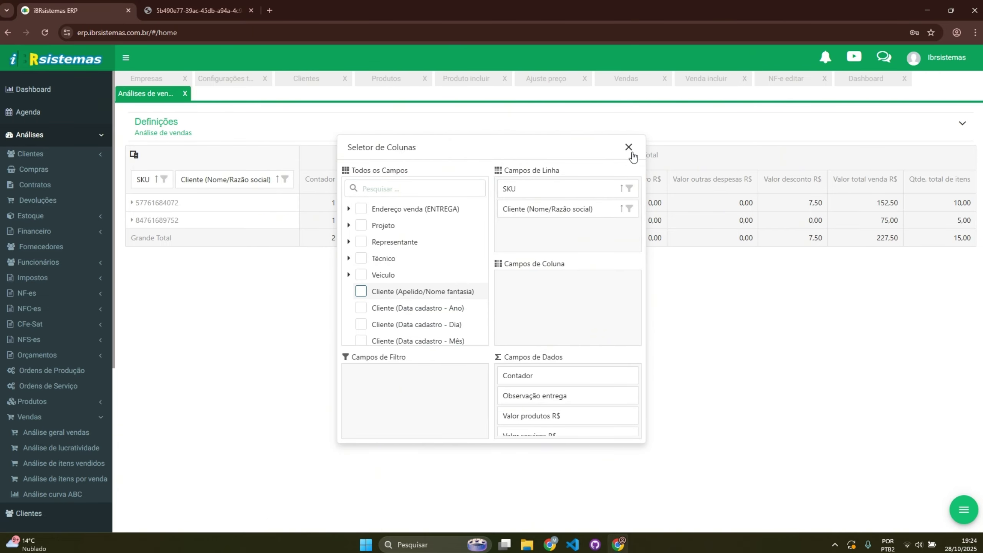
{"action": "left_click", "coordinate": [965, 510]}
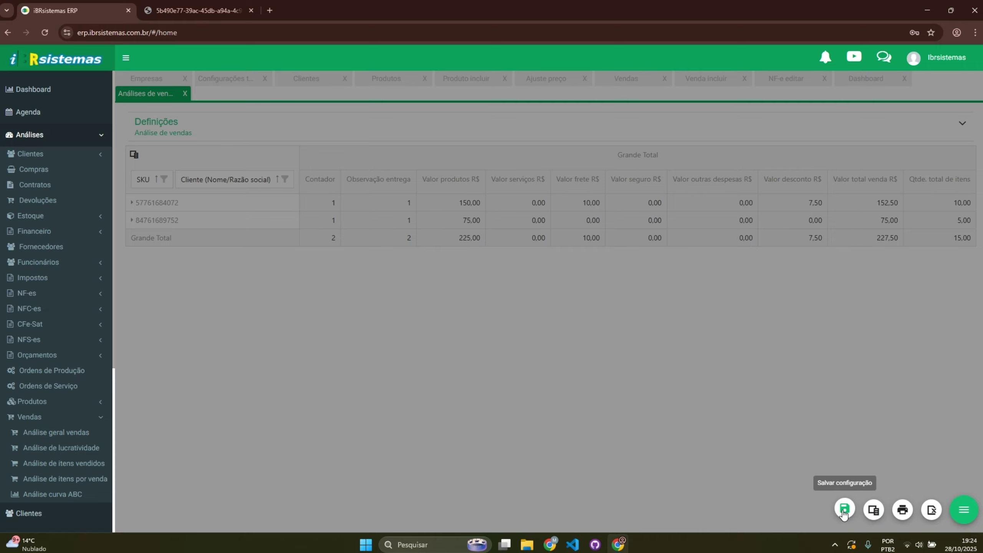
{"action": "left_click", "coordinate": [797, 452]}
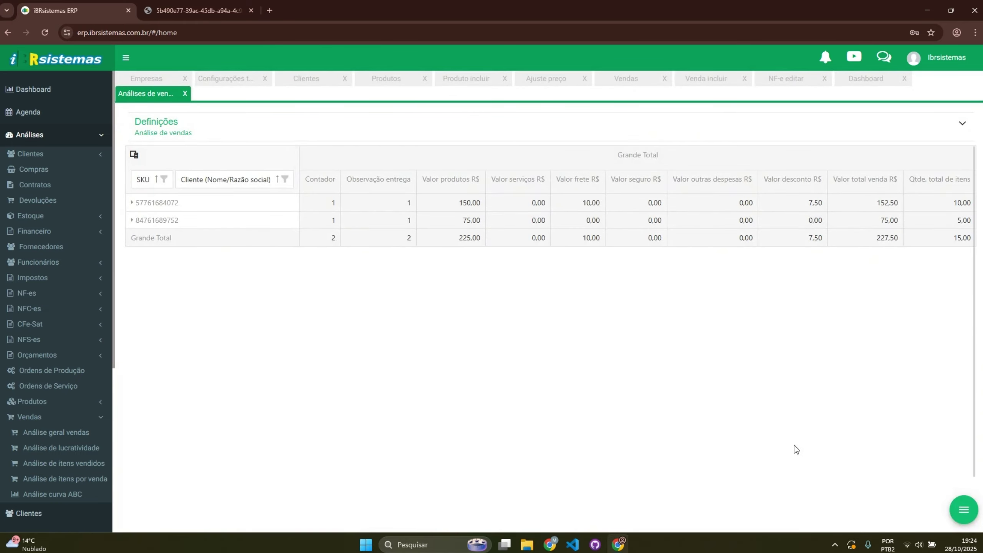